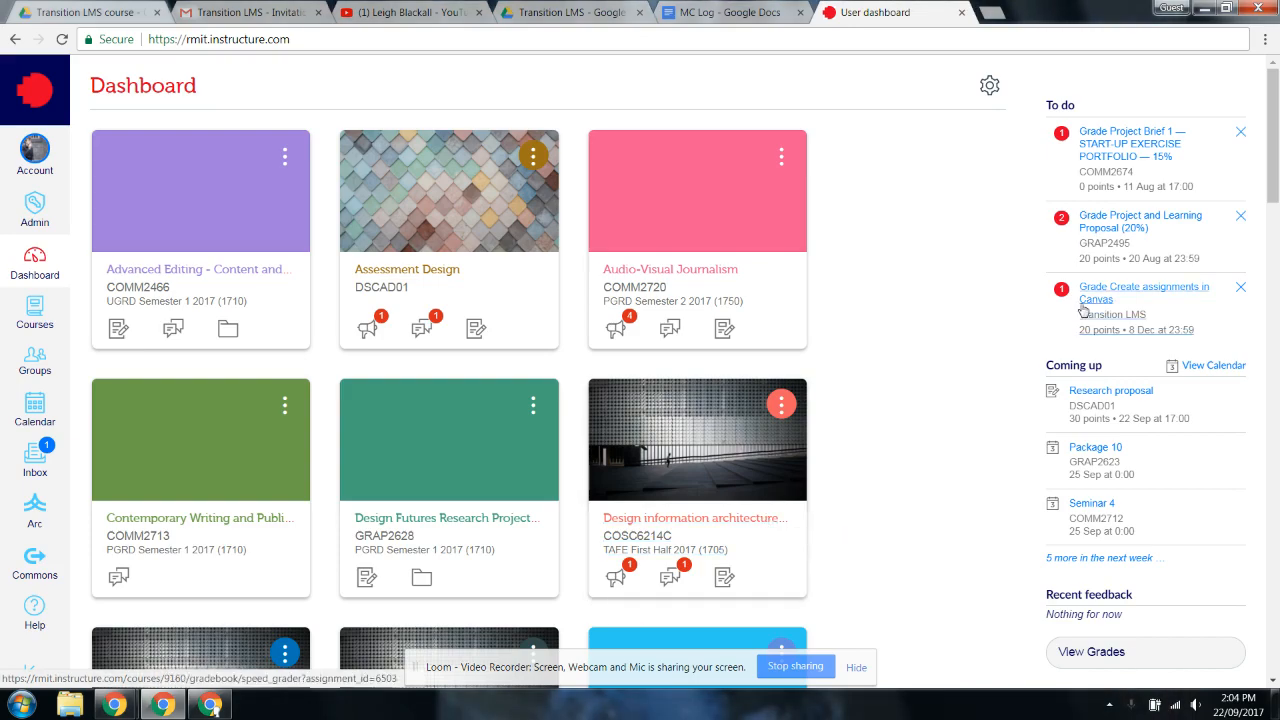
Open the Transition LMS course from the dashboard and start editing its syllabus description
scroll(926, 371, down, 5)
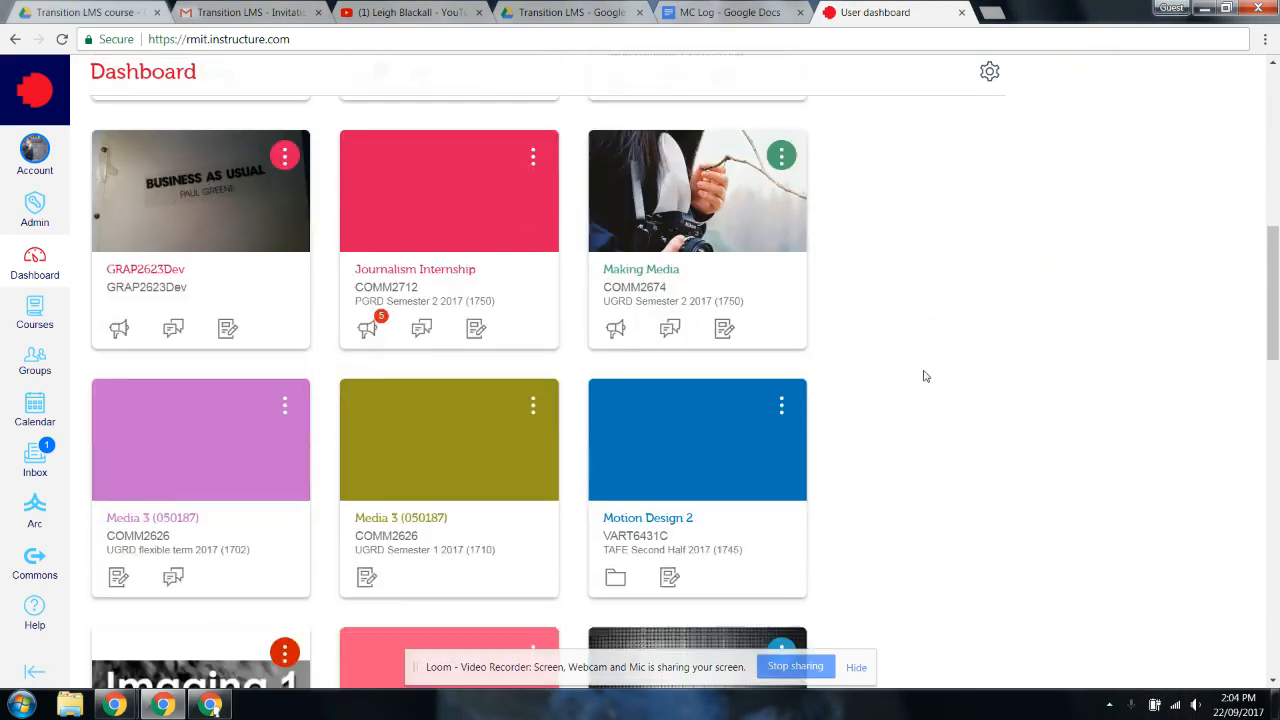
scroll(926, 376, down, 8)
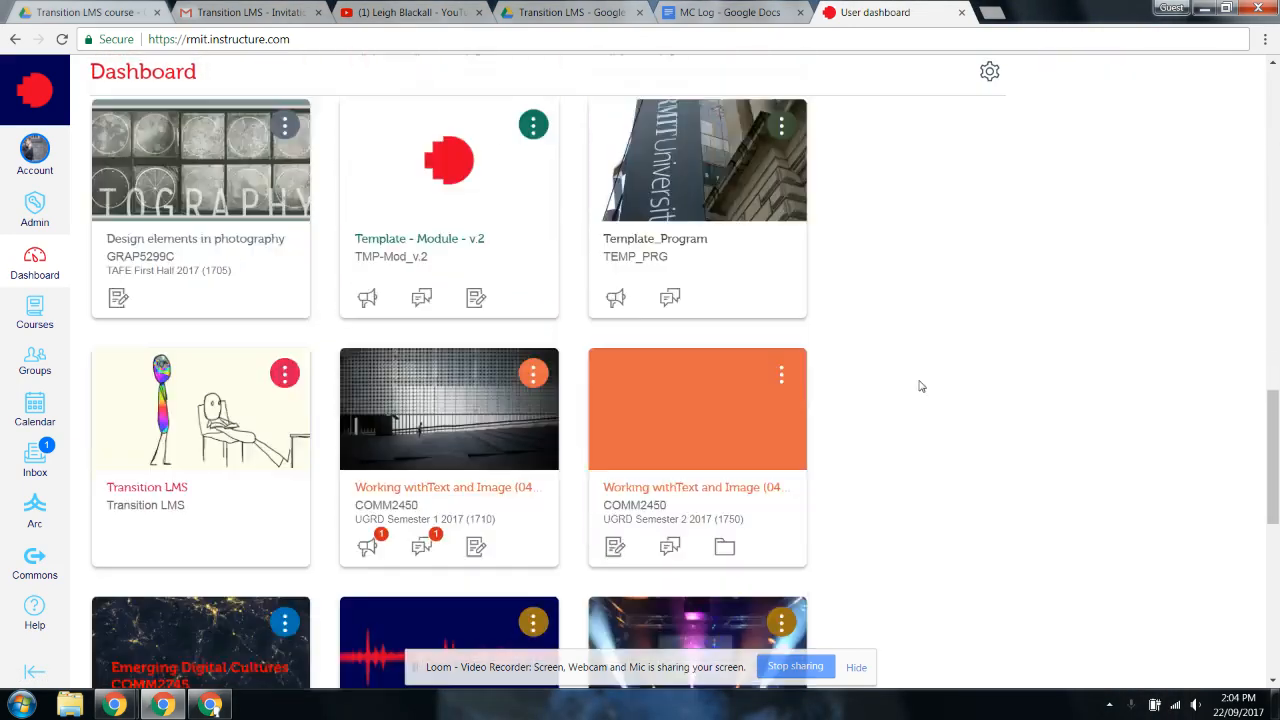
scroll(921, 386, down, 2)
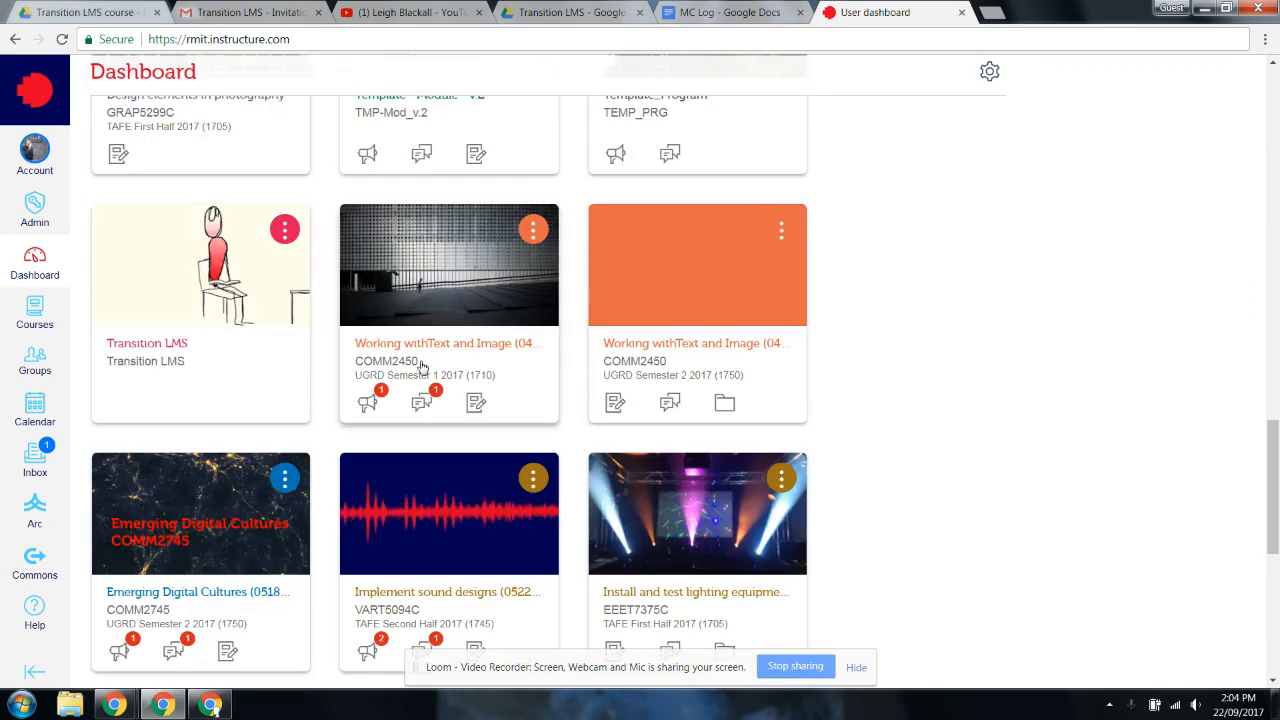
click(127, 345)
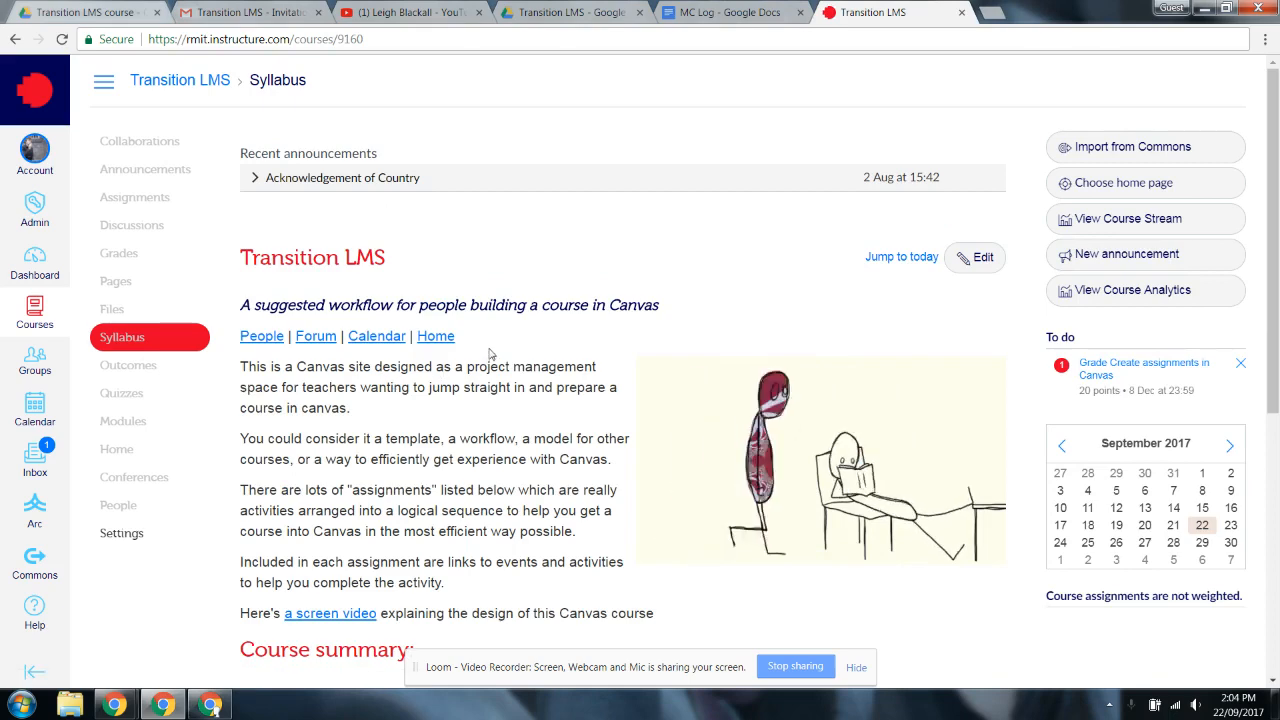
click(981, 259)
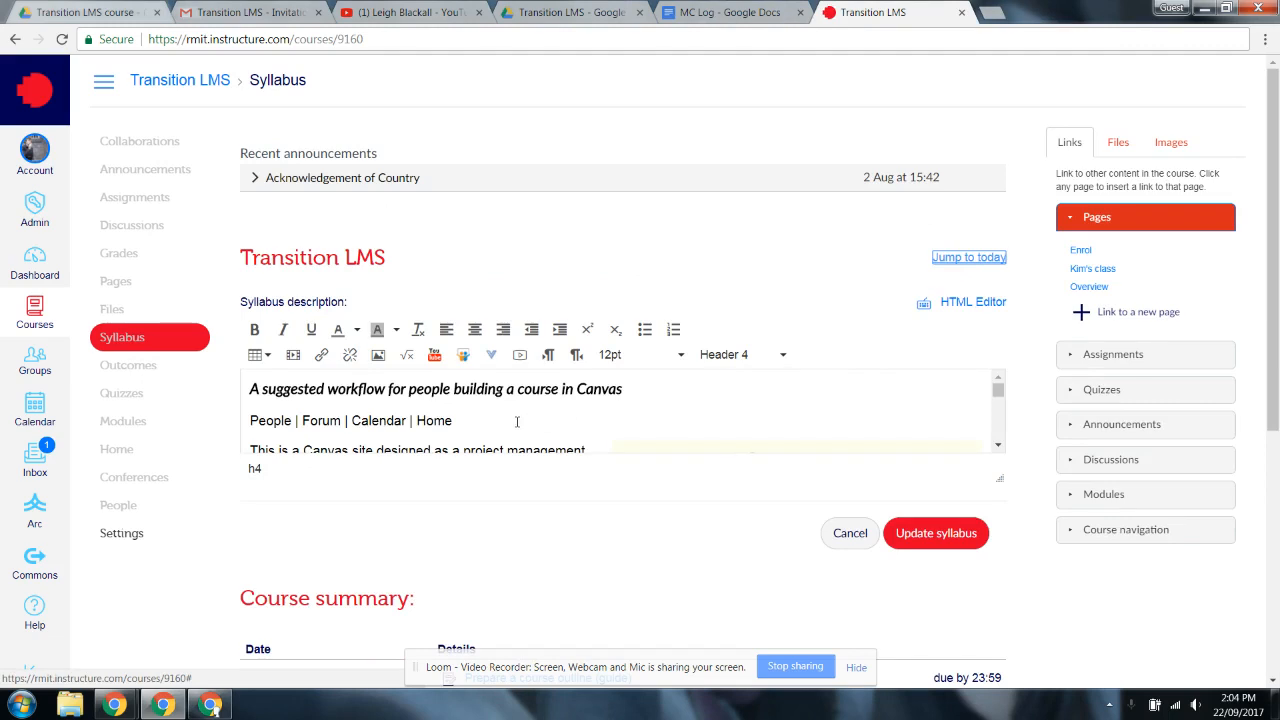
Enlarge the syllabus description editor and add two blank lines below the People | Forum | Calendar | Home line
scroll(517, 421, down, 2)
scroll(514, 421, up, 2)
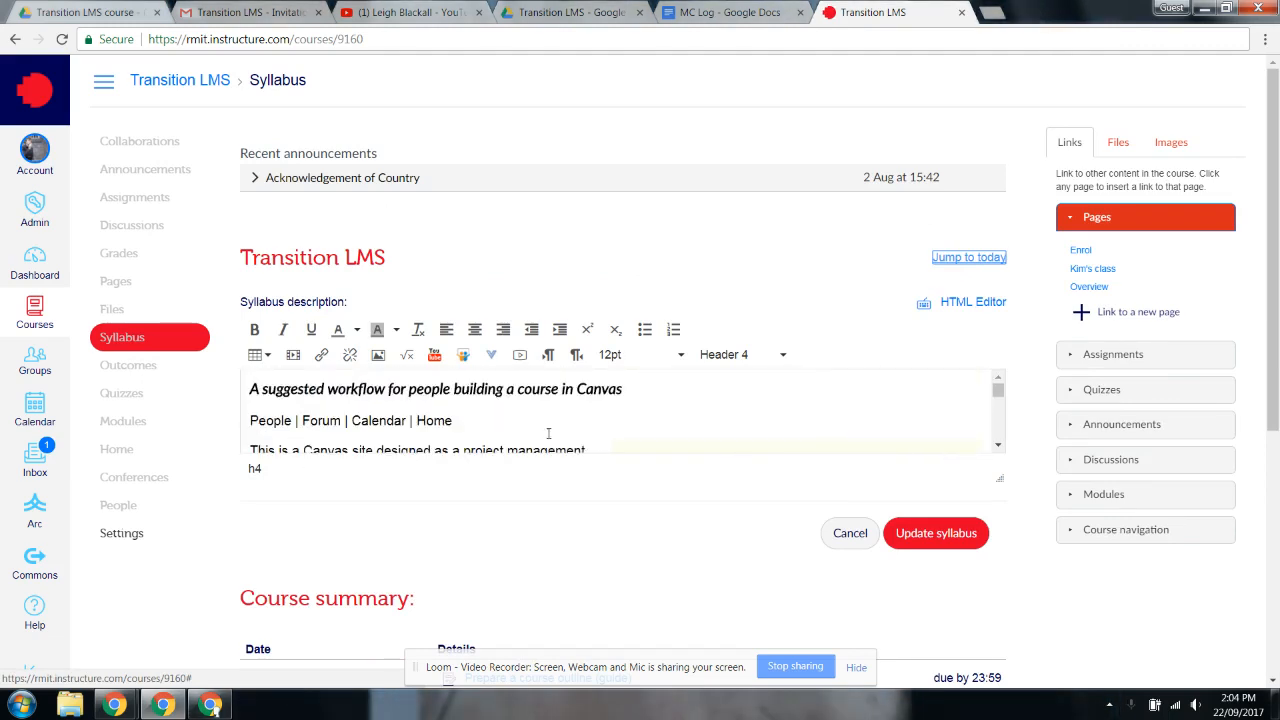
drag(1000, 477, 1000, 615)
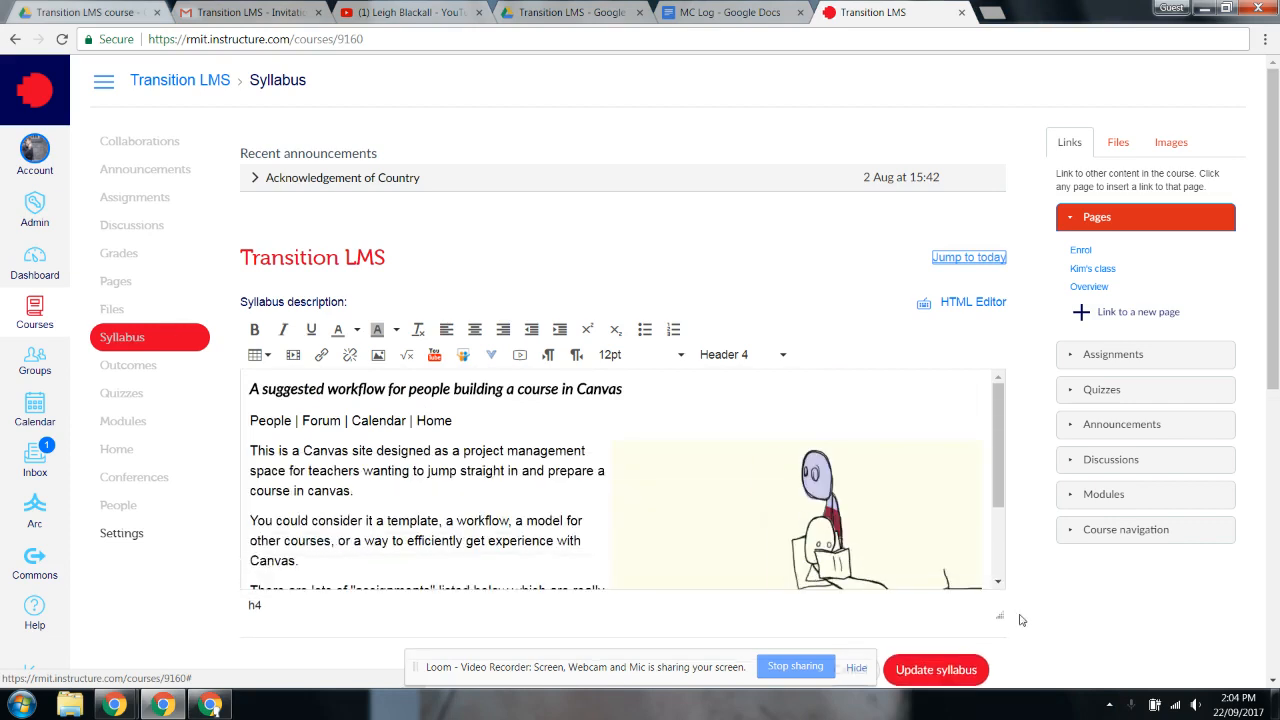
click(487, 429)
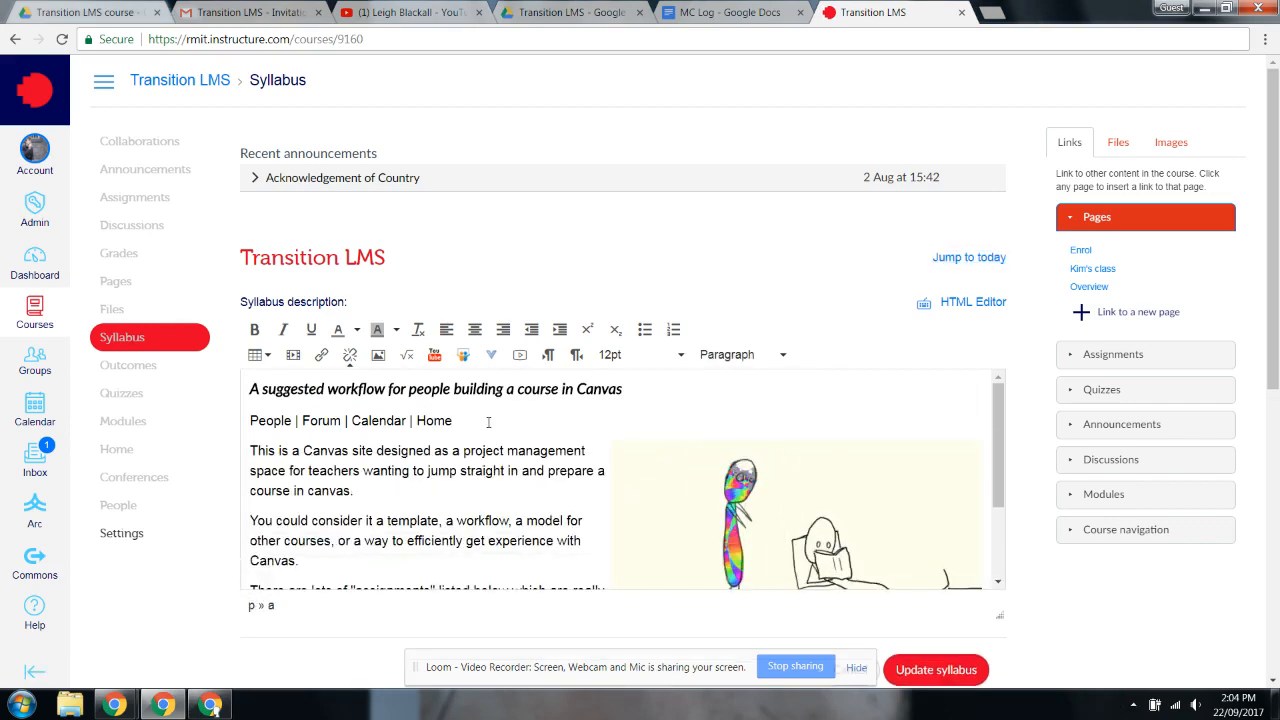
key(Return)
key(Return)
key(Up)
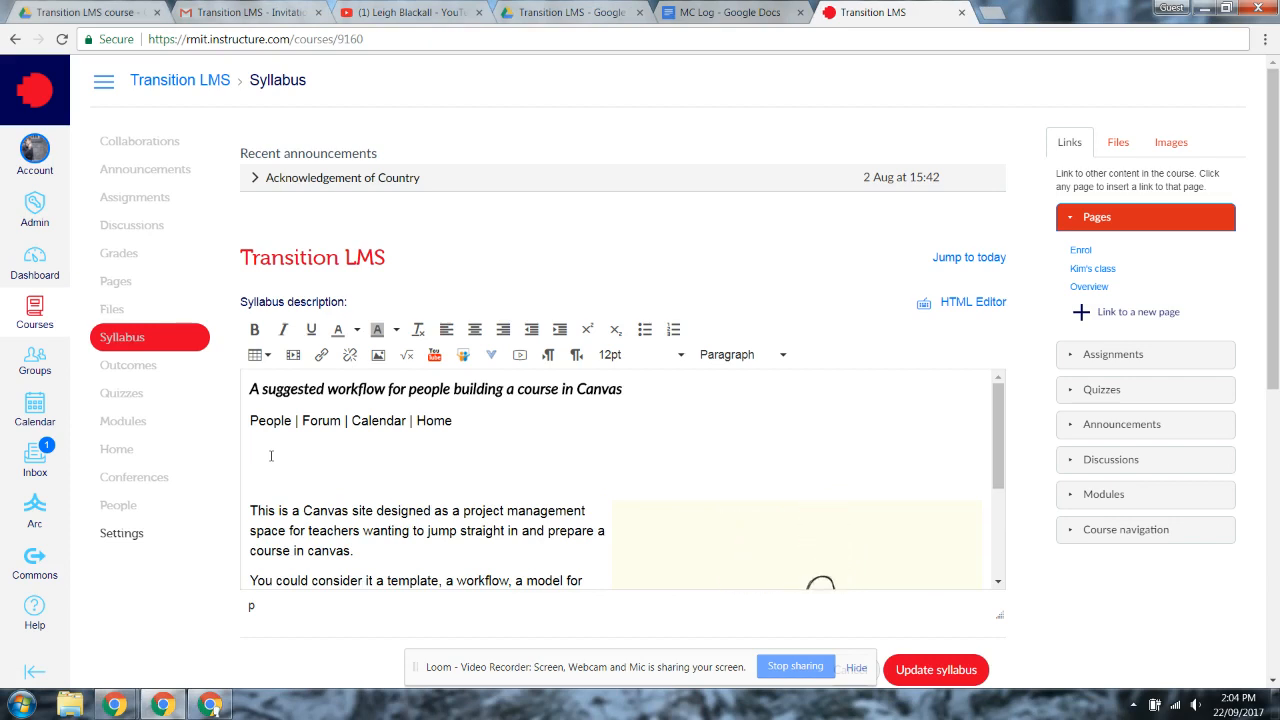
Copy the URL of the YouTube video "hypertext canvas announcements, discussions and alerts" and return to the Canvas syllabus
click(418, 13)
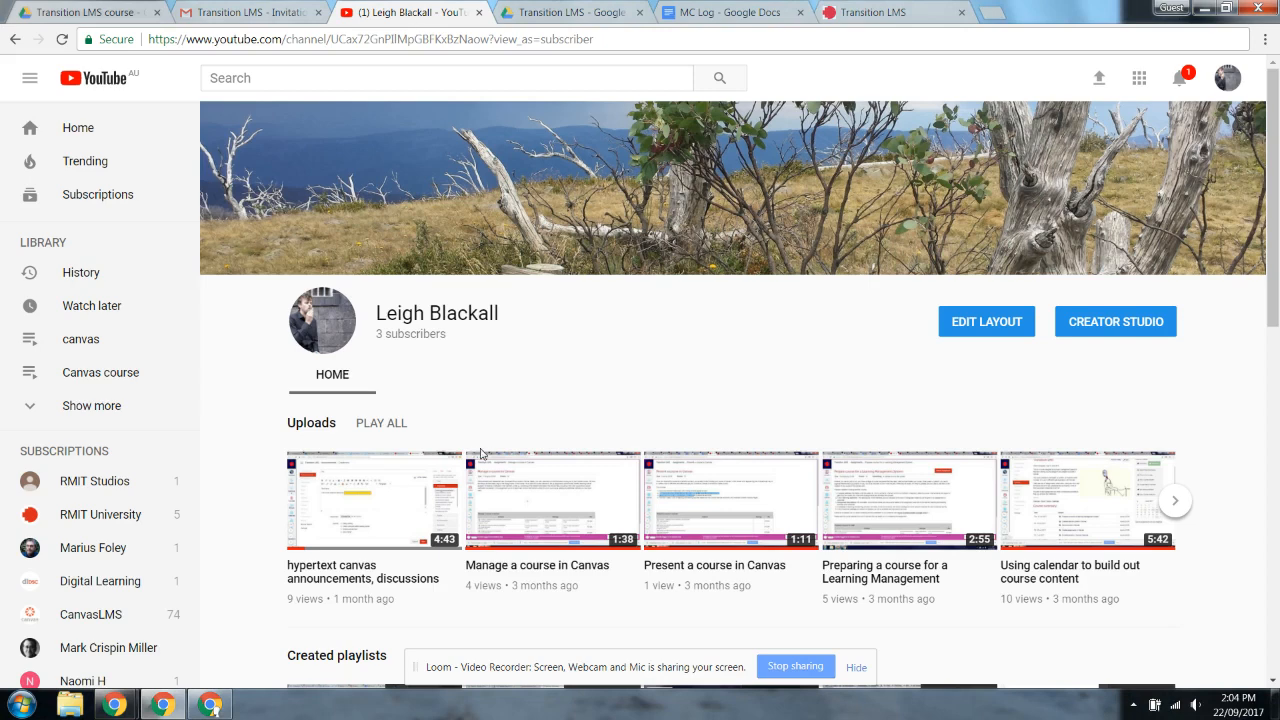
click(350, 574)
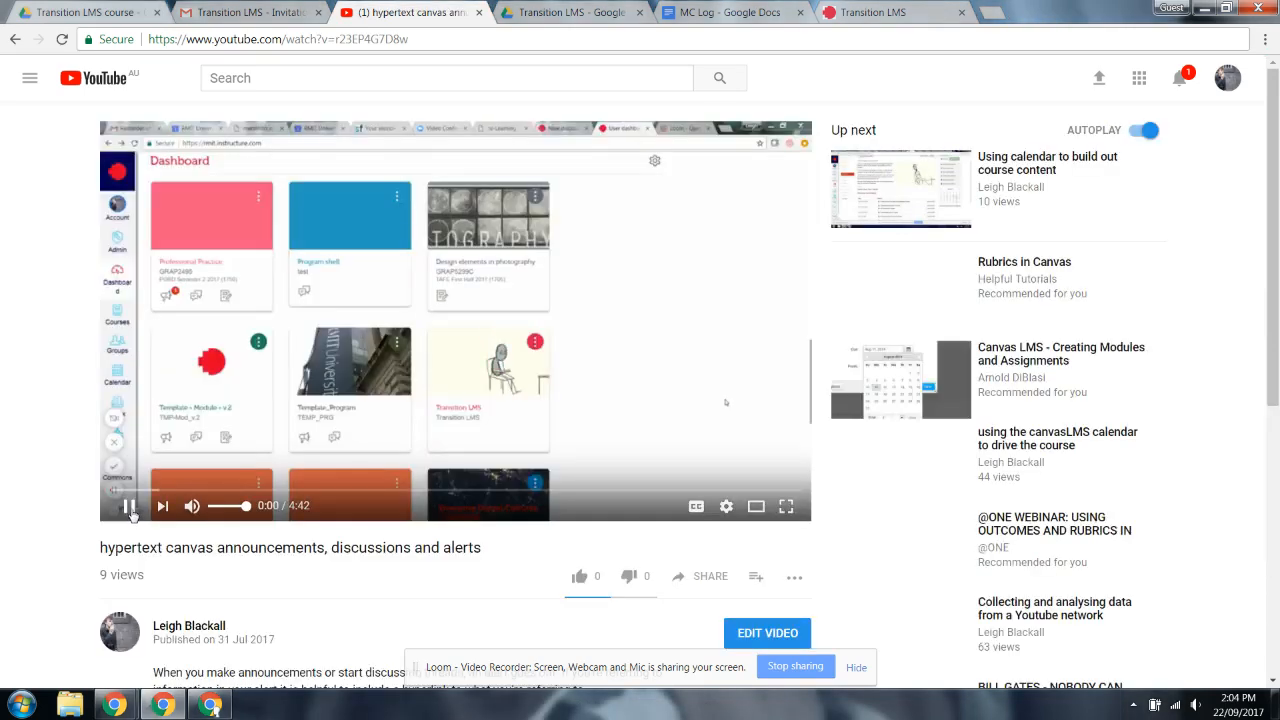
click(134, 515)
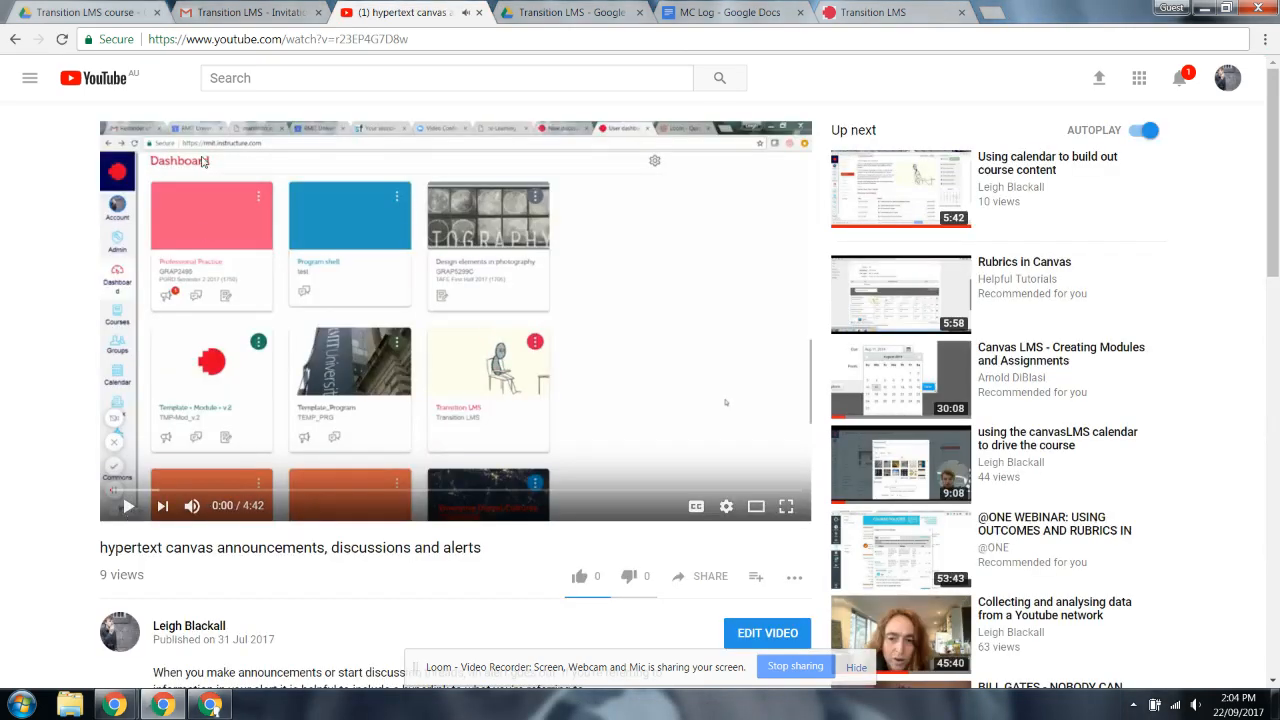
click(244, 40)
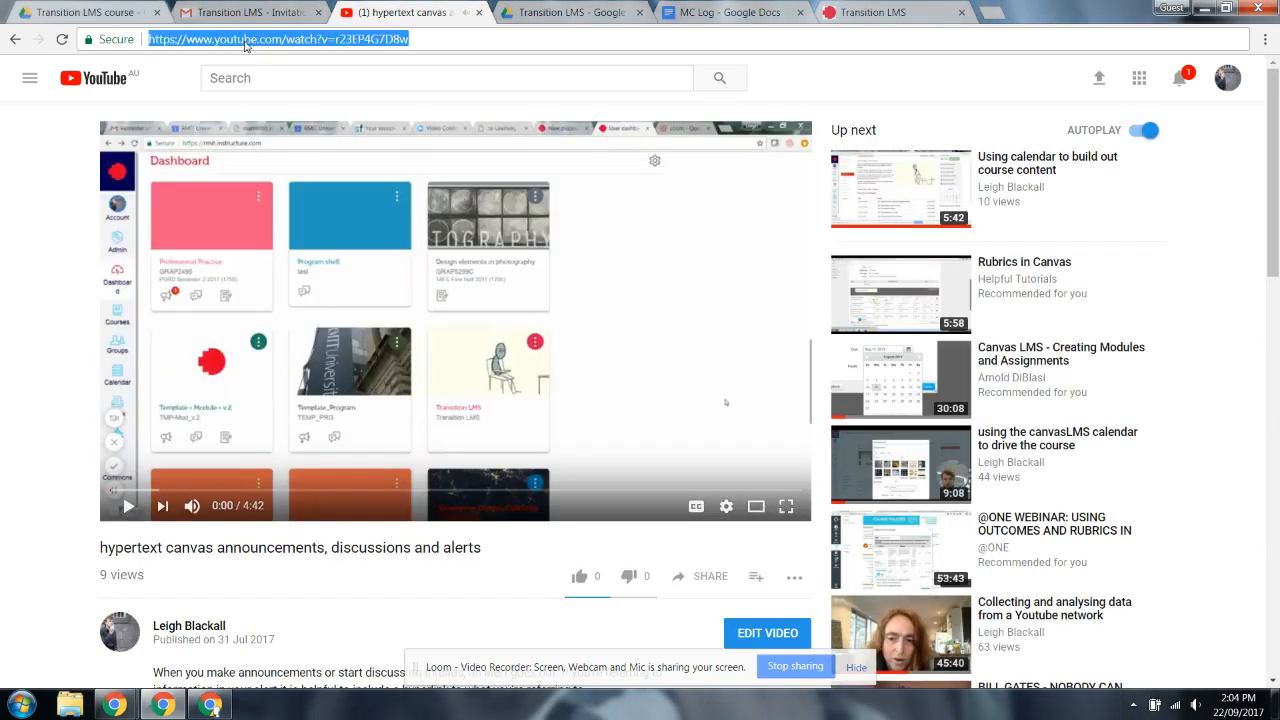
right_click(256, 43)
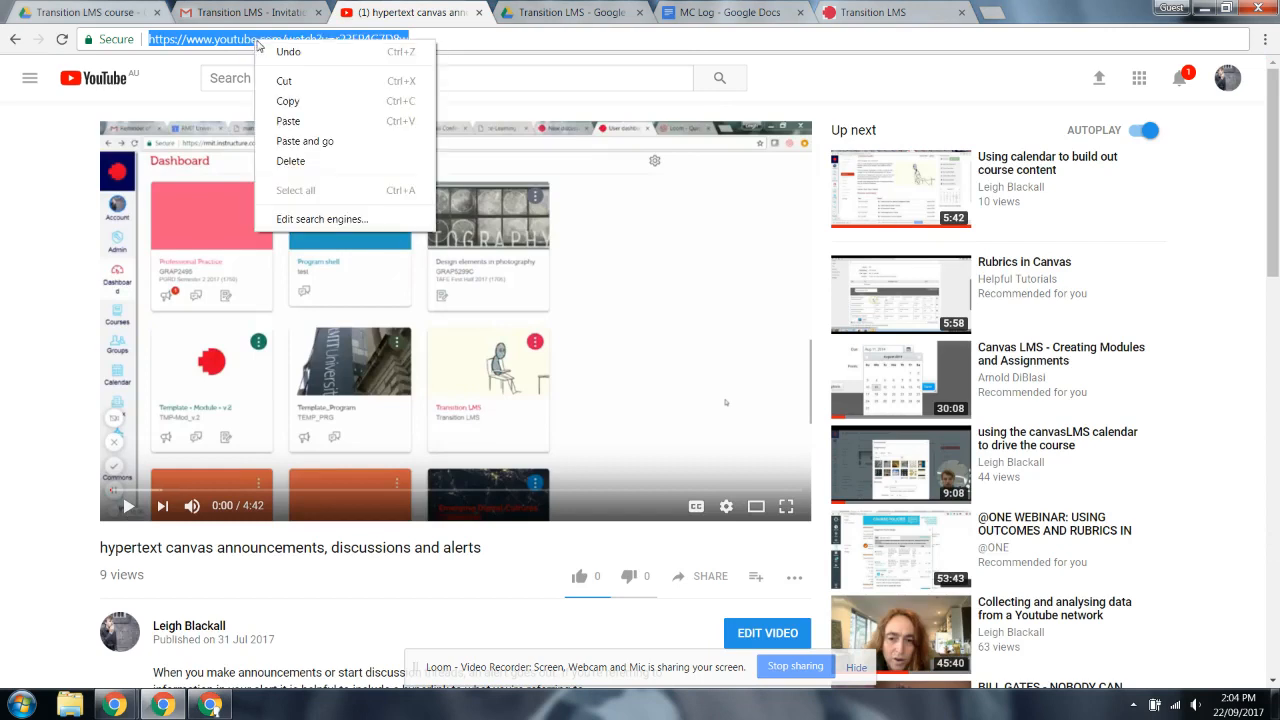
click(288, 101)
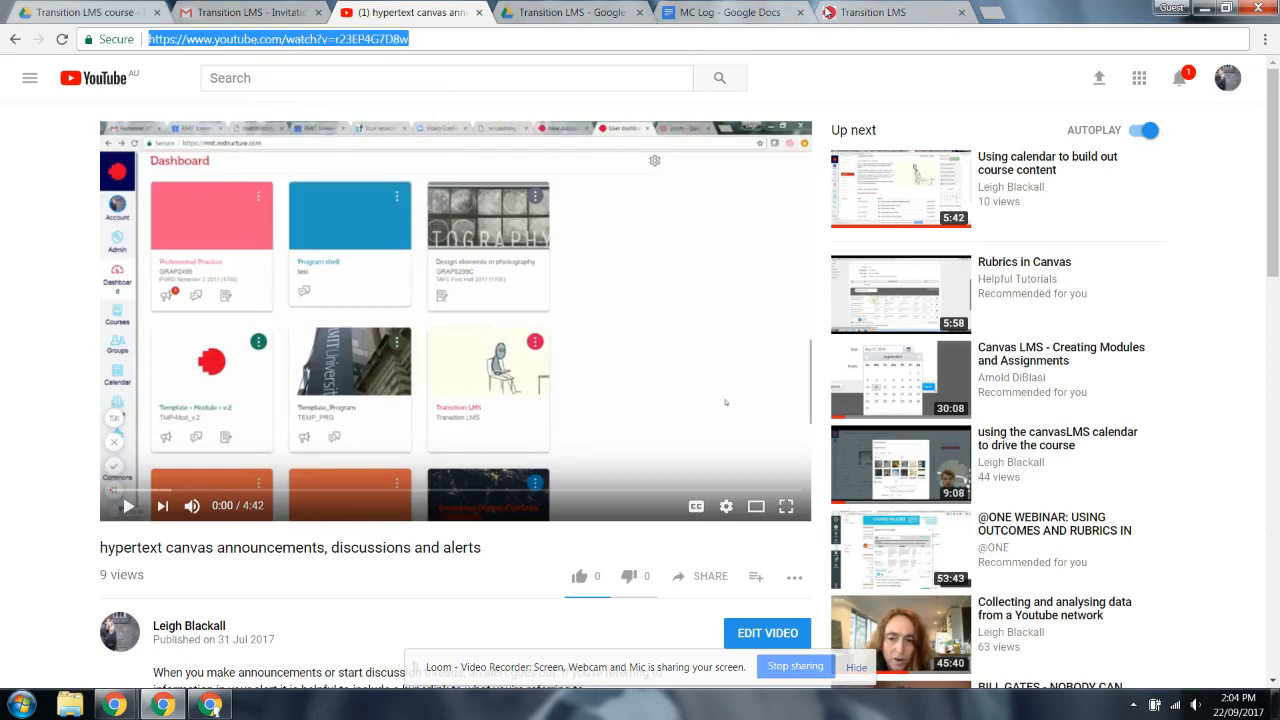
click(860, 14)
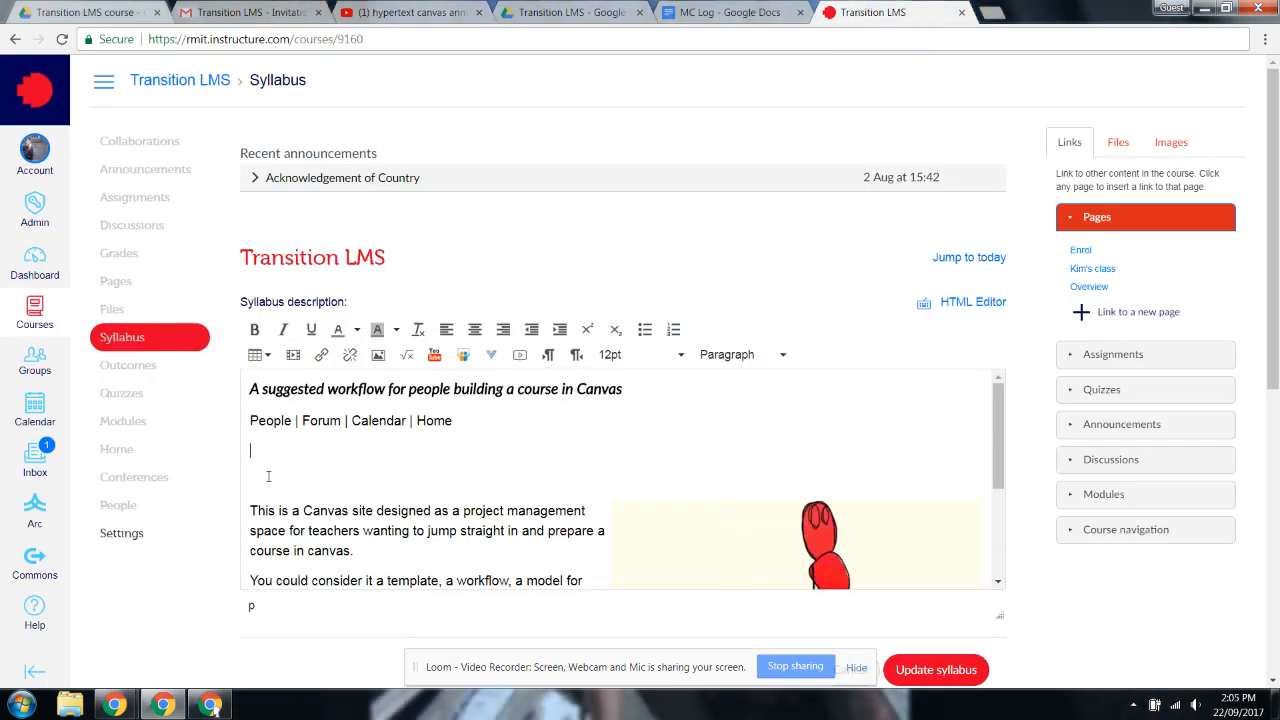
Search for the copied URL with the editor's YouTube tool, view the embed size options, and close the tool without embedding
click(434, 355)
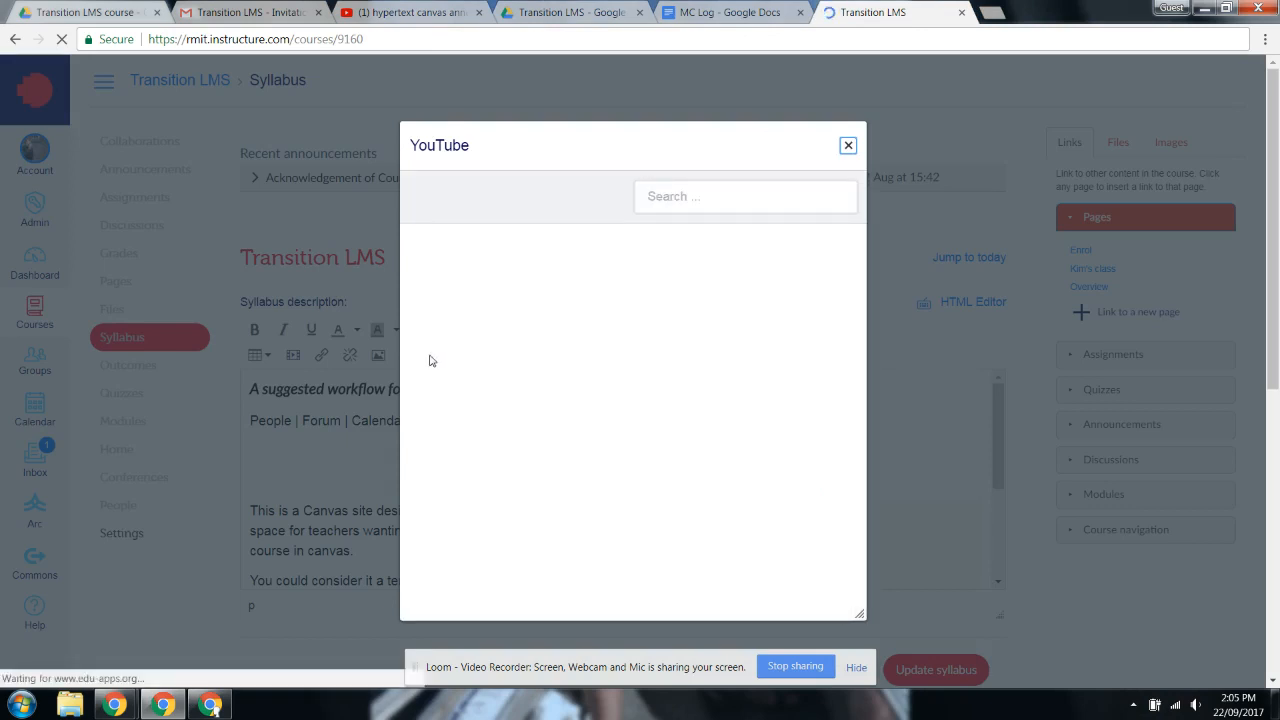
click(655, 197)
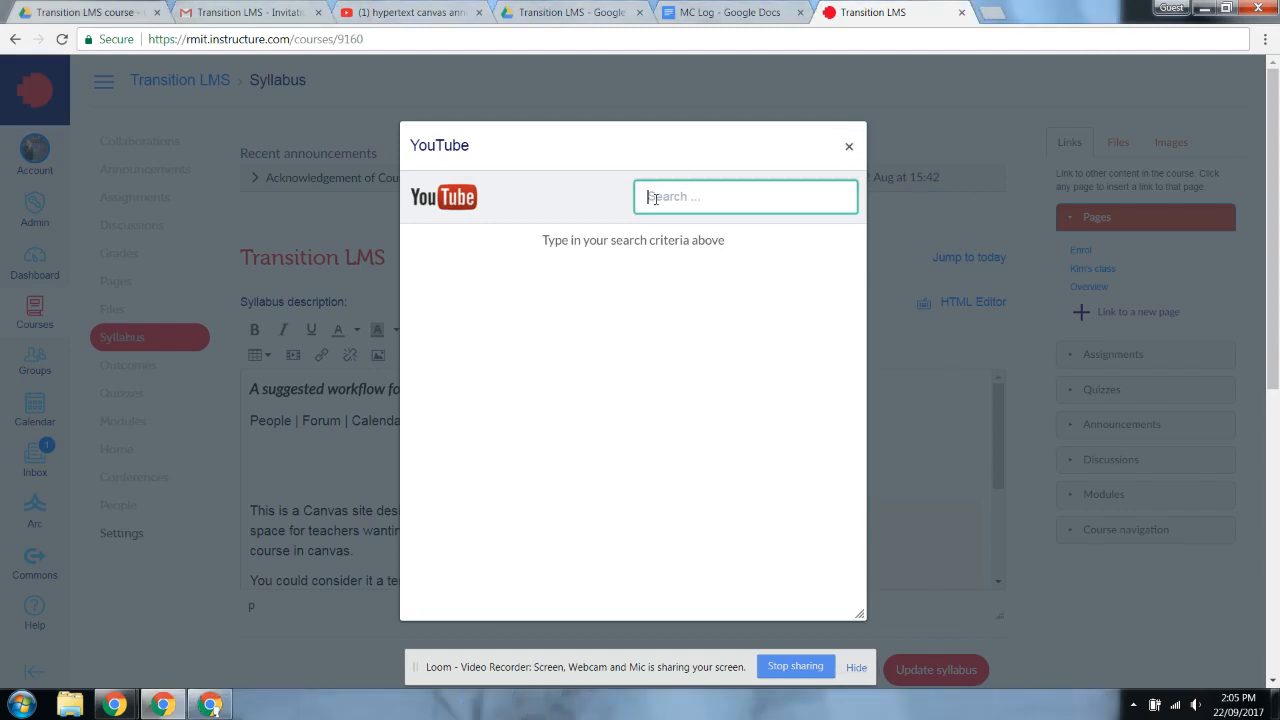
key(ctrl+v)
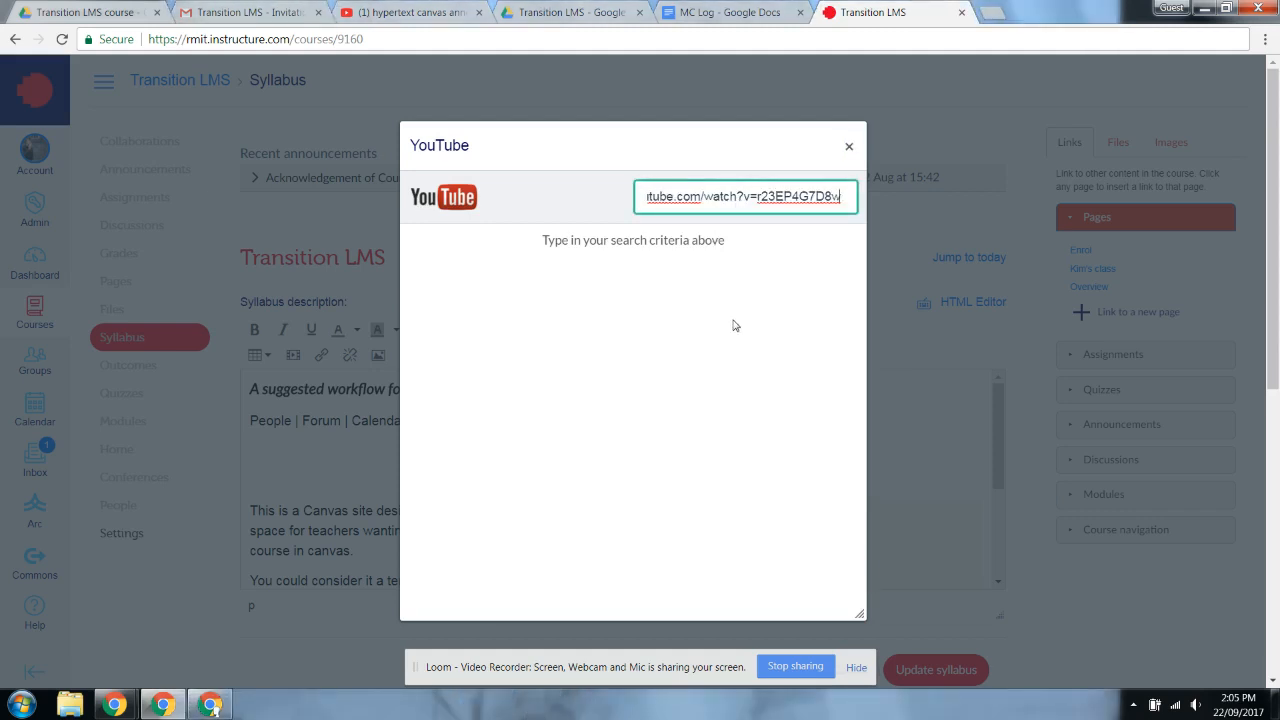
key(Return)
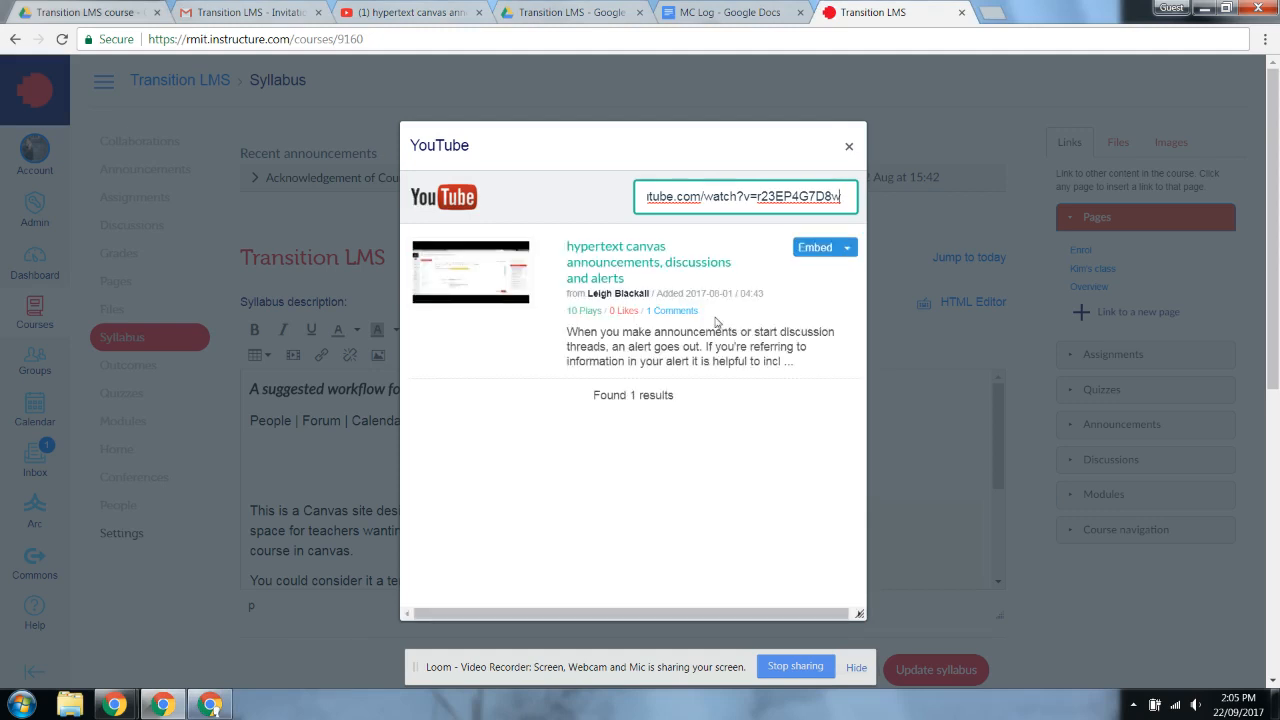
click(847, 250)
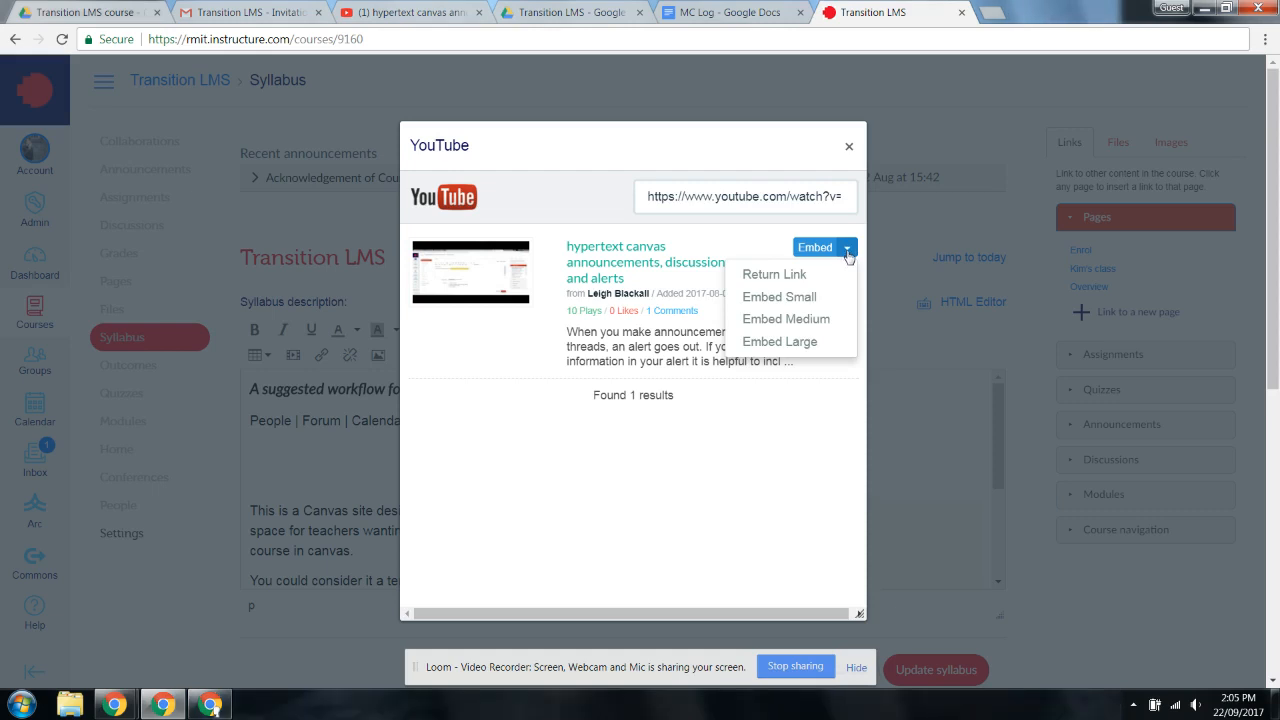
click(847, 251)
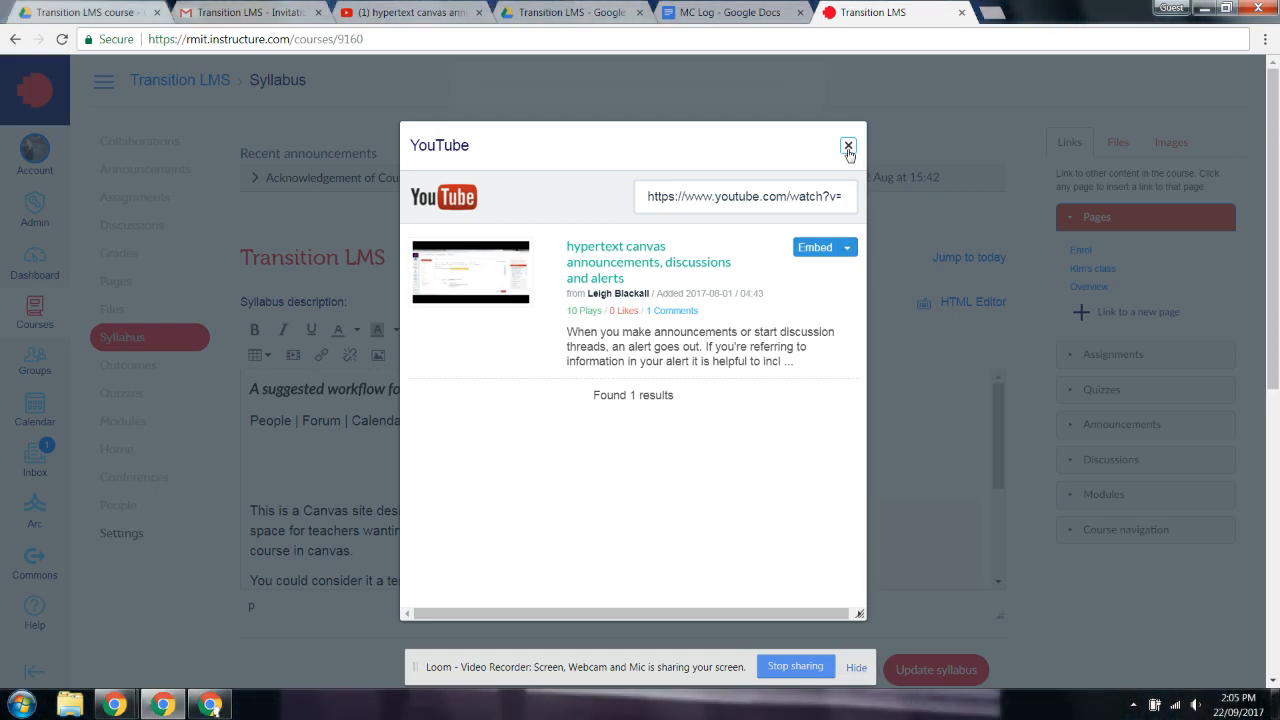
click(848, 147)
click(722, 143)
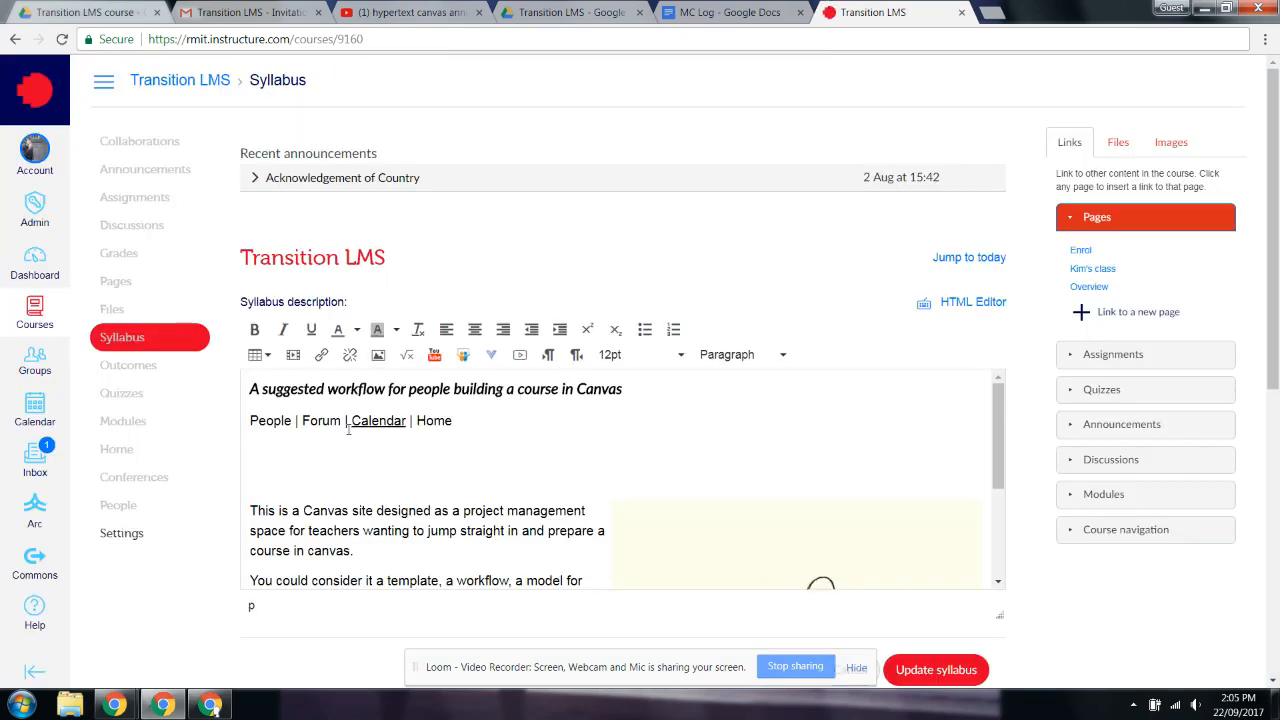
Open the Arc media library from the syllabus editor
click(492, 355)
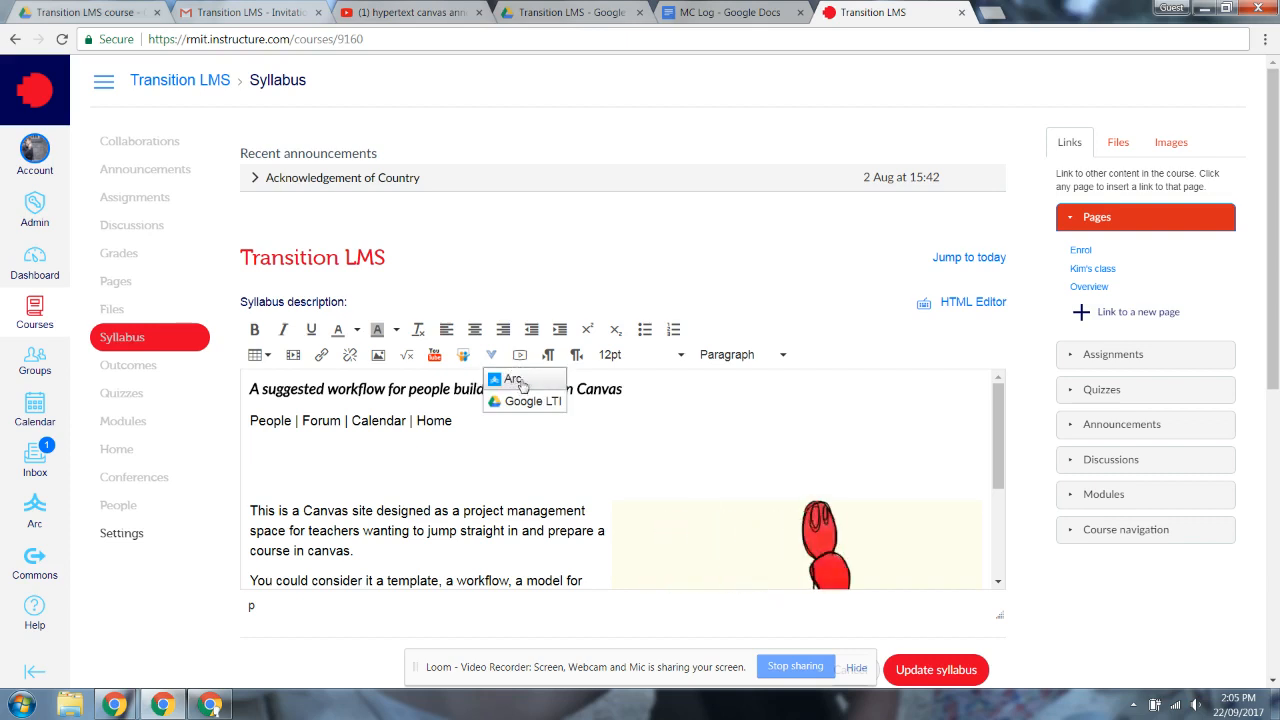
click(515, 380)
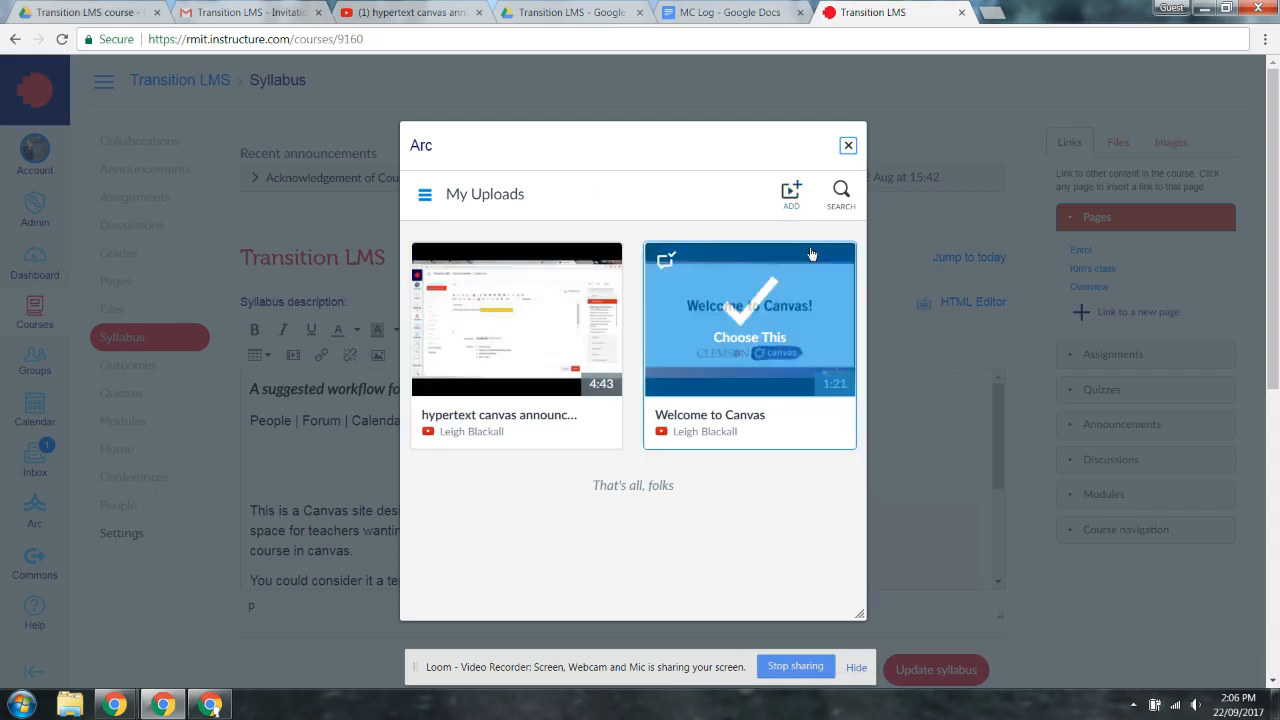
click(791, 198)
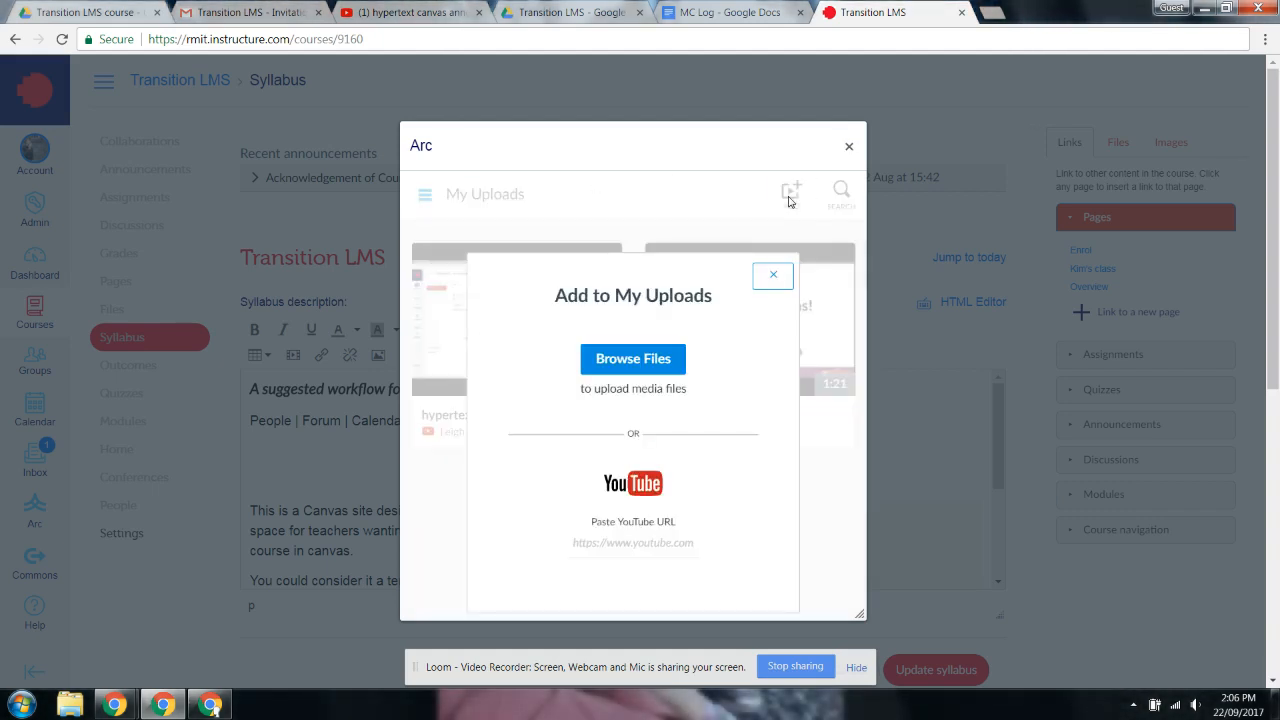
click(641, 545)
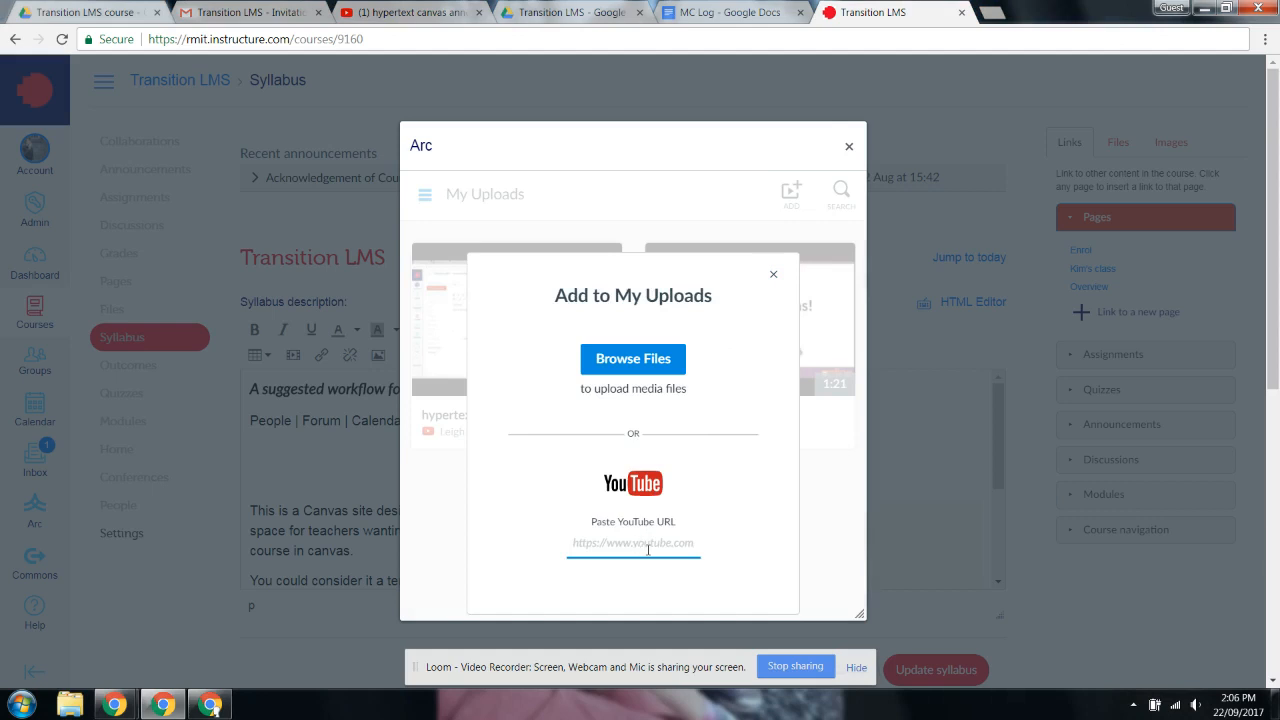
key(ctrl+v)
key(Tab)
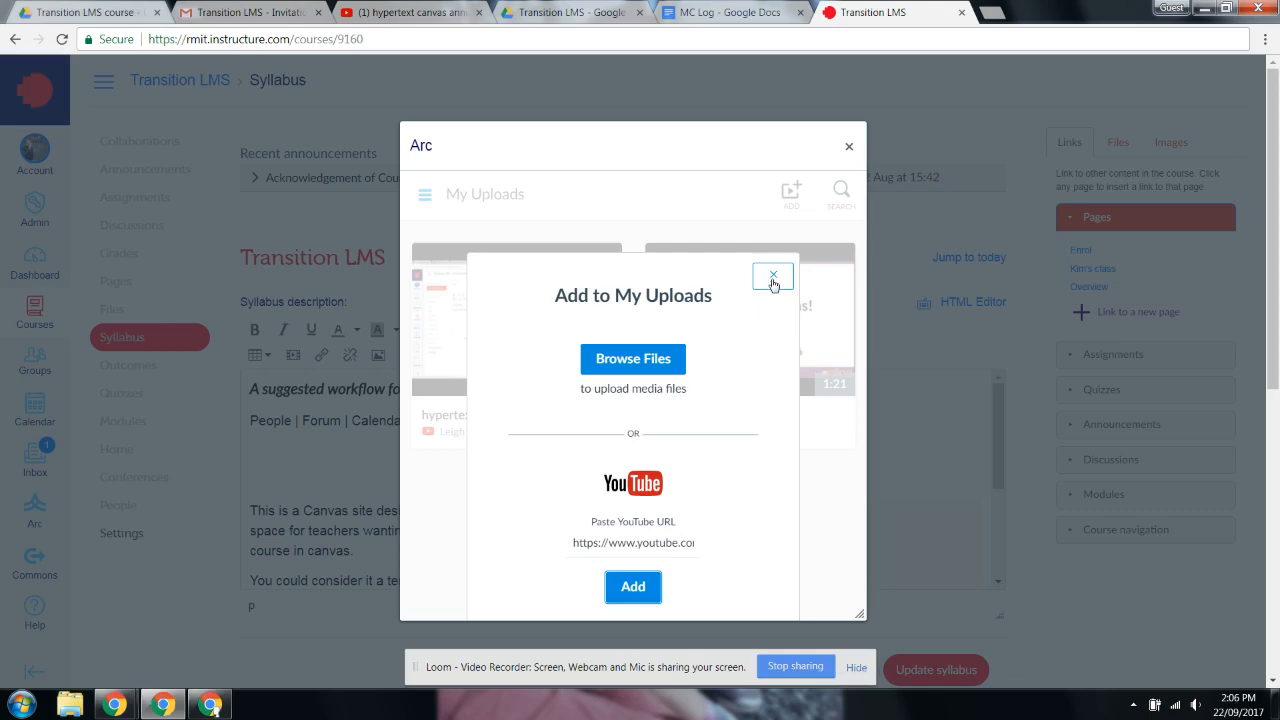
click(773, 276)
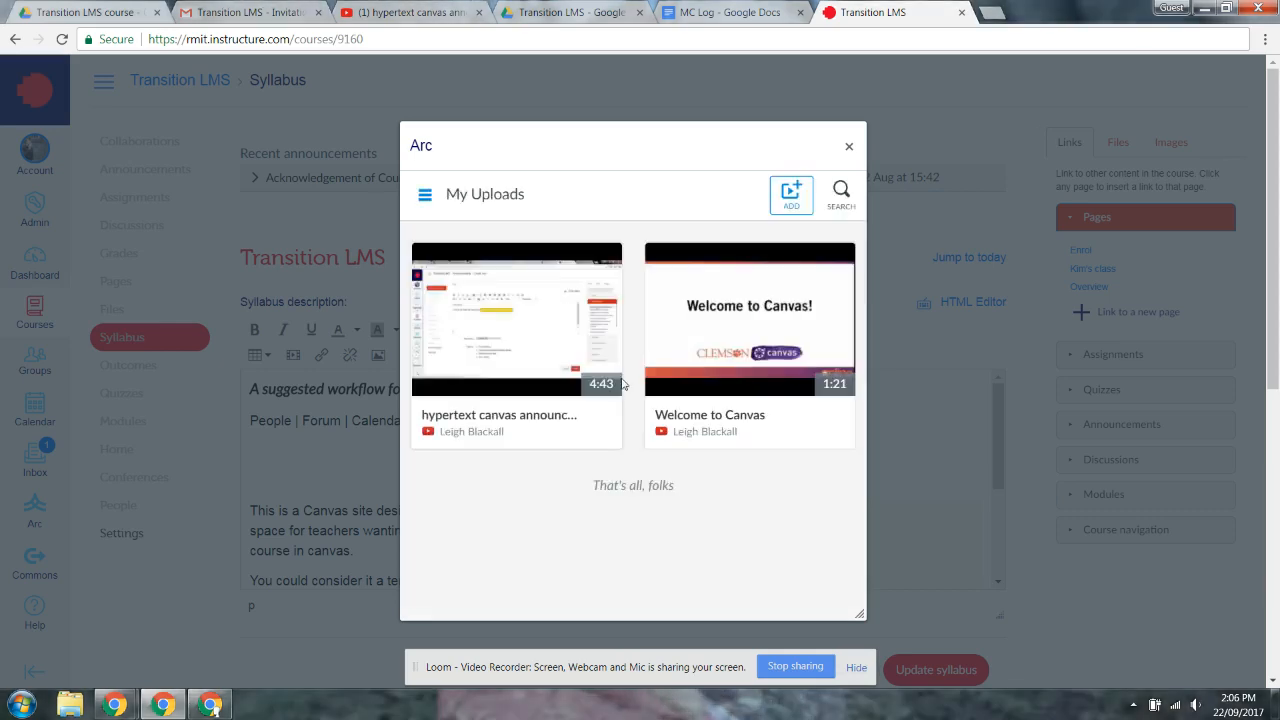
Insert the existing "hypertext canvas announcements" video from Arc's My Uploads into the syllabus description and save the updated syllabus
click(515, 424)
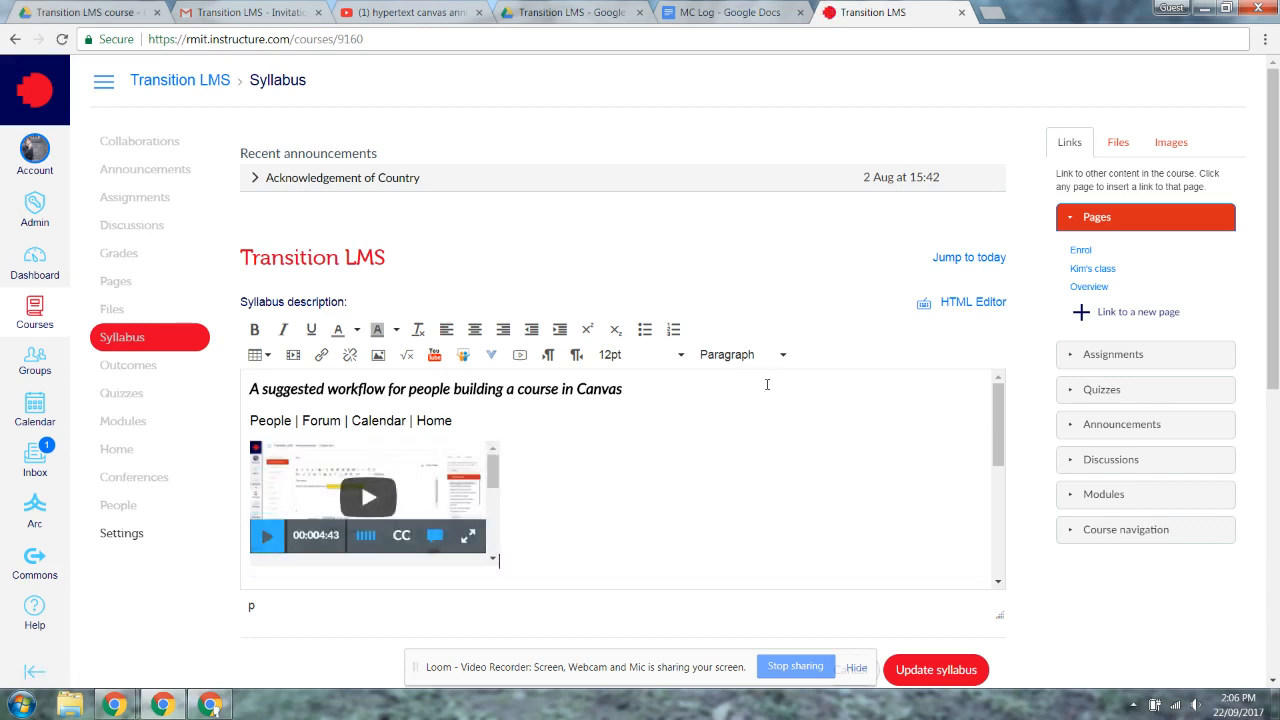
scroll(767, 390, down, 1)
scroll(668, 447, down, 1)
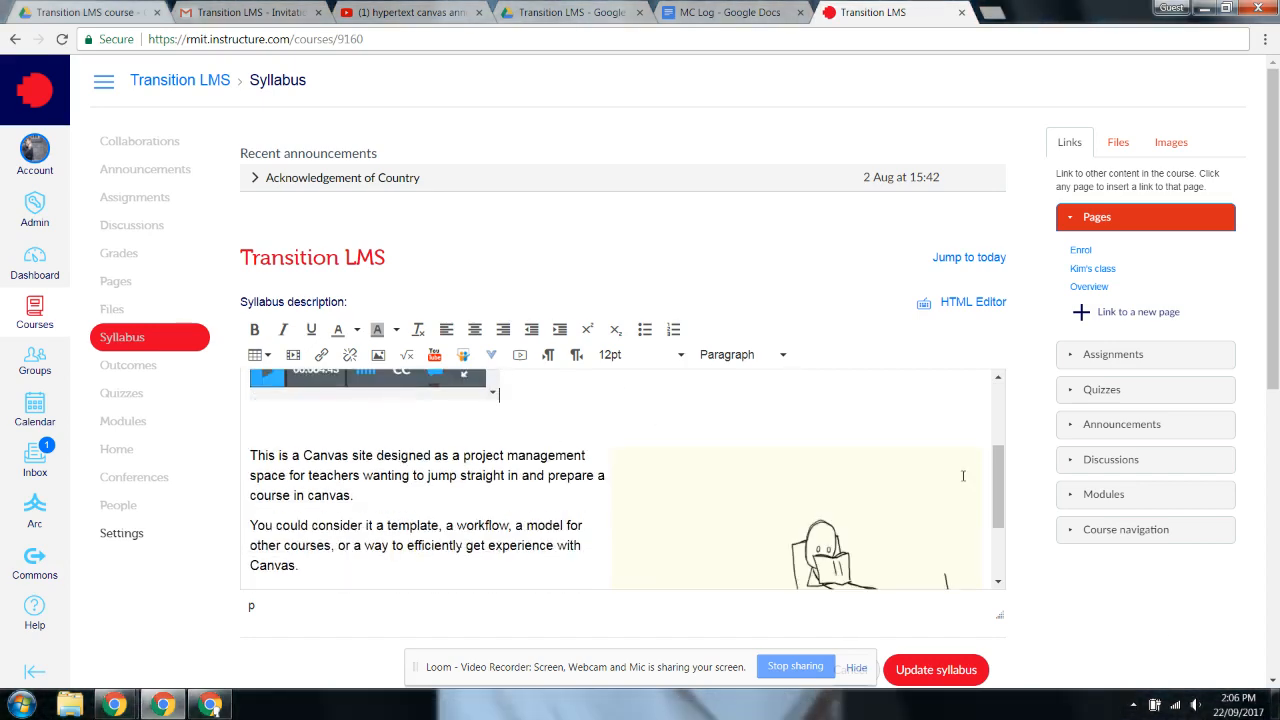
scroll(1162, 625, down, 4)
scroll(1160, 625, down, 1)
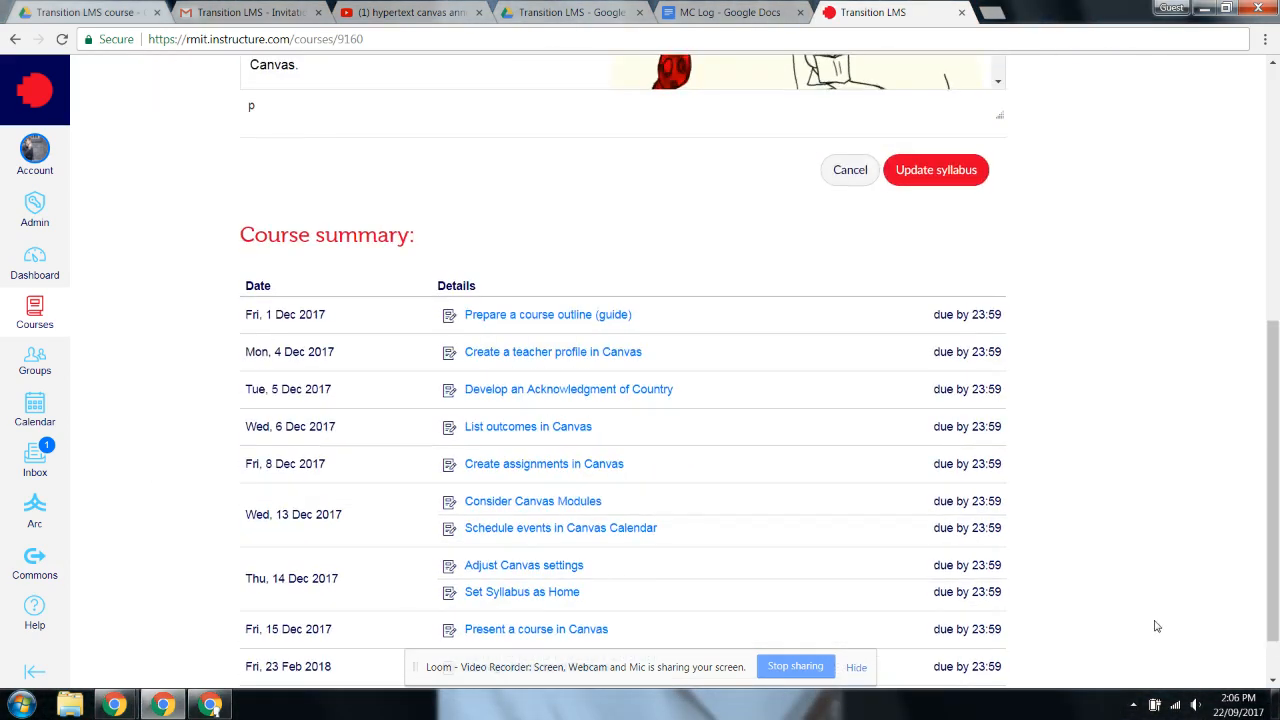
click(915, 170)
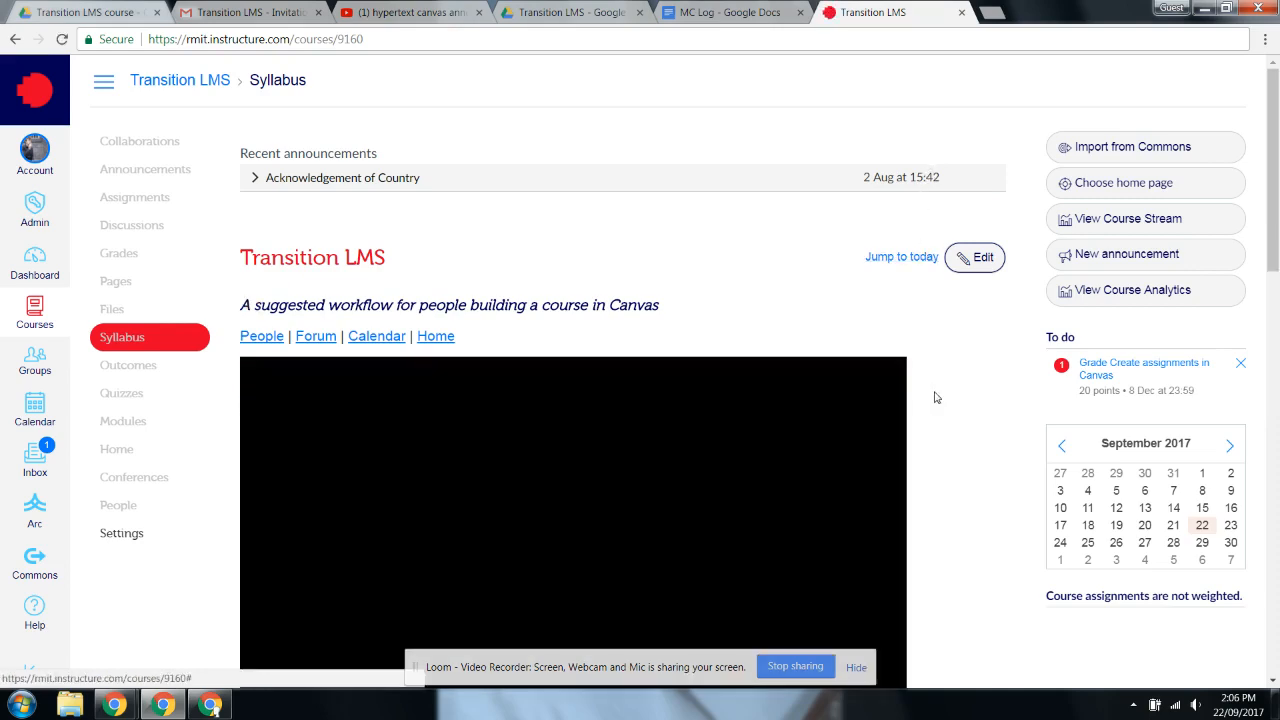
scroll(935, 397, down, 1)
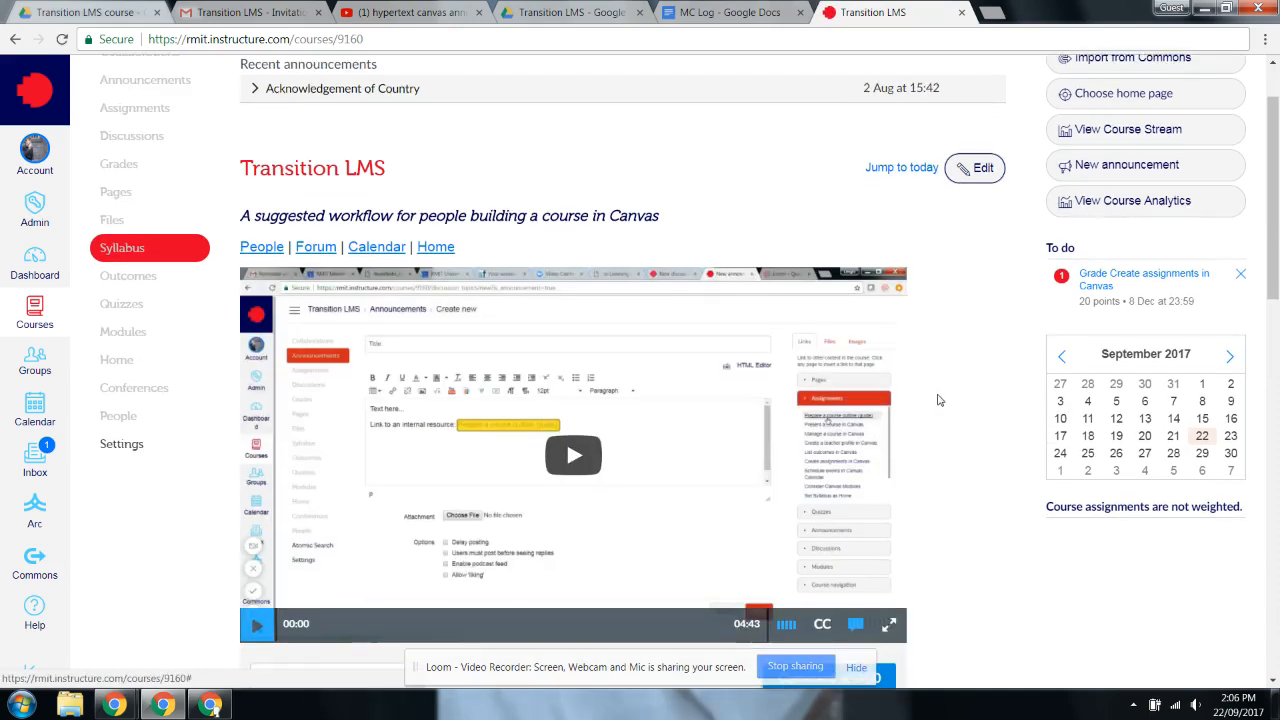
scroll(938, 400, down, 2)
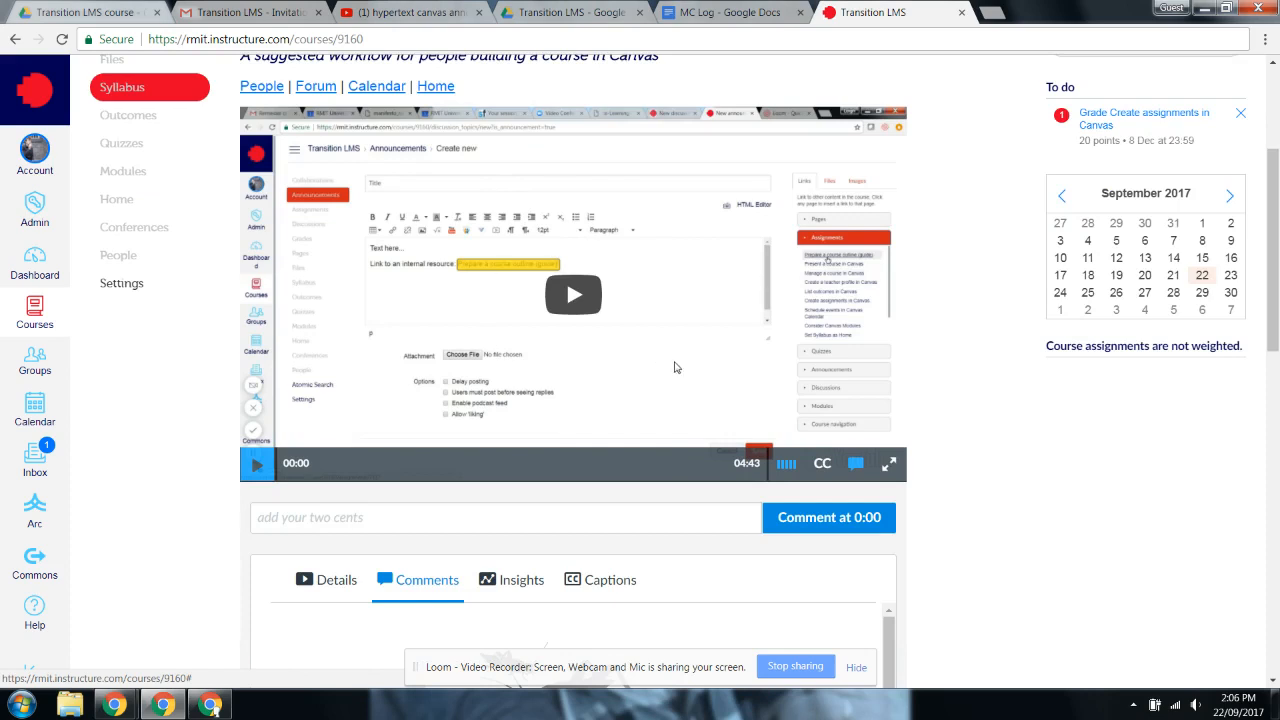
Seek the embedded Arc video in the syllabus to about 0:42, play it briefly and pause it at 0:43
scroll(675, 368, down, 1)
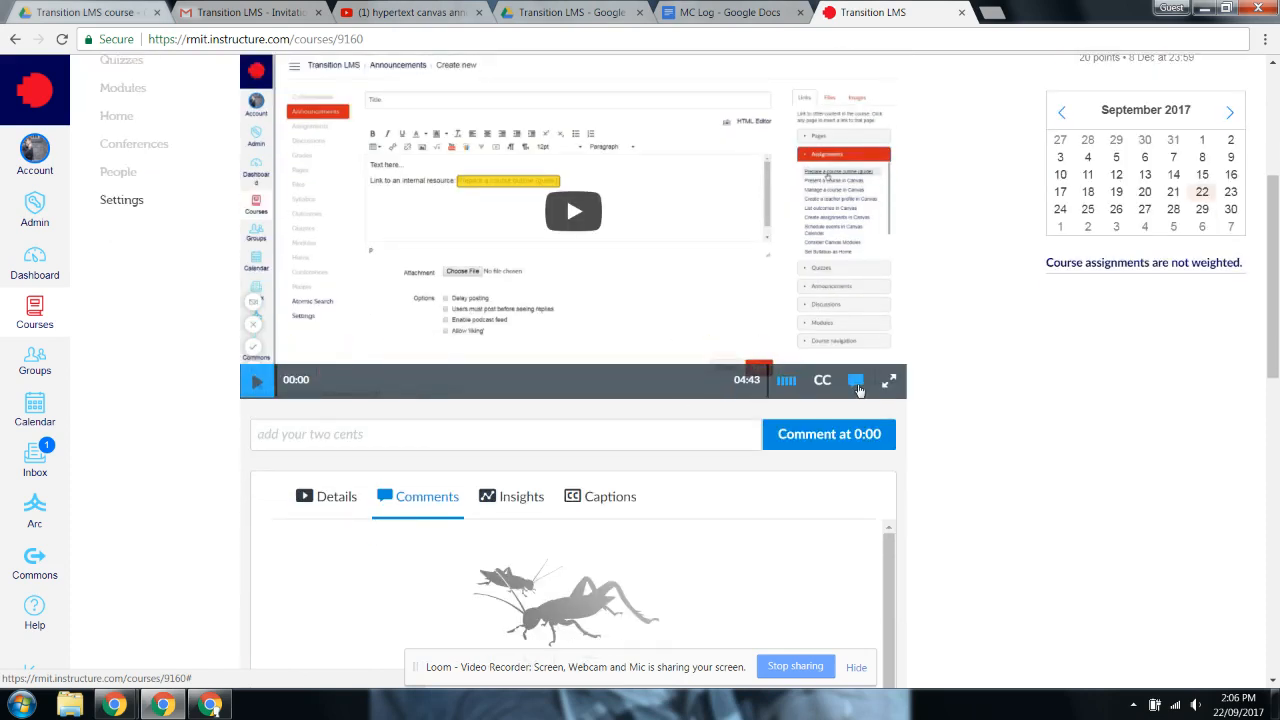
scroll(626, 298, down, 1)
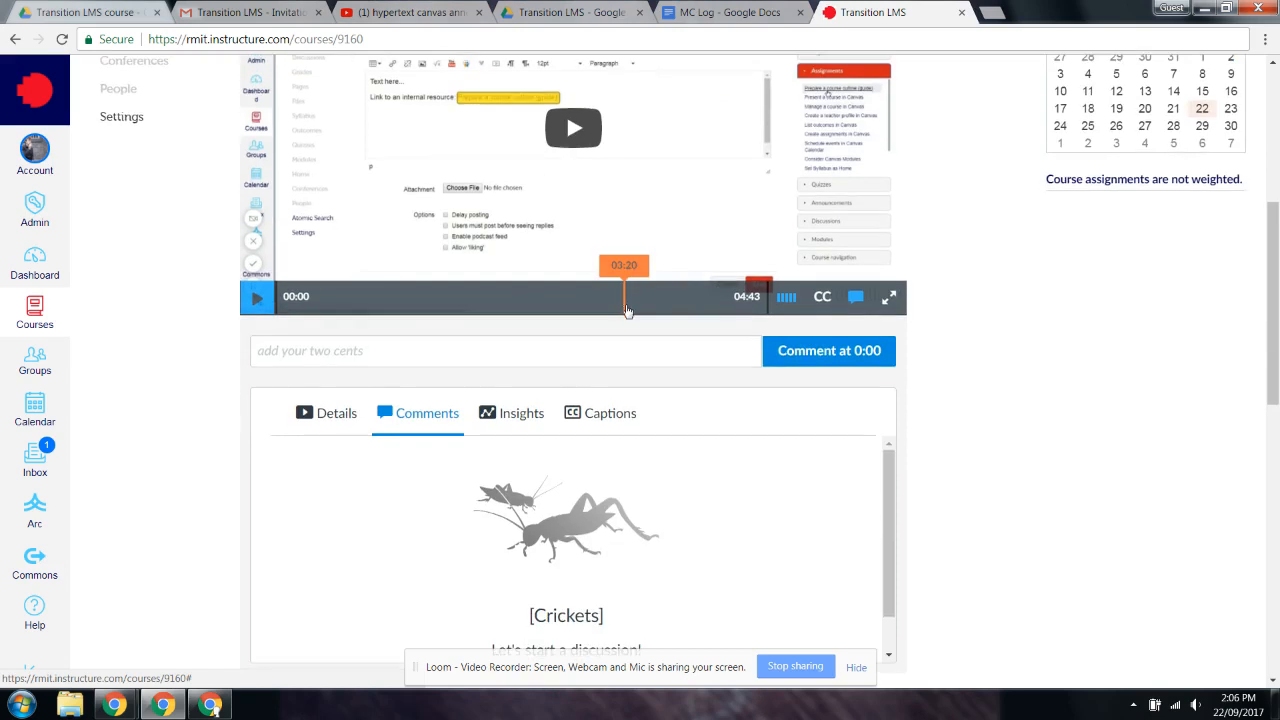
scroll(626, 310, down, 1)
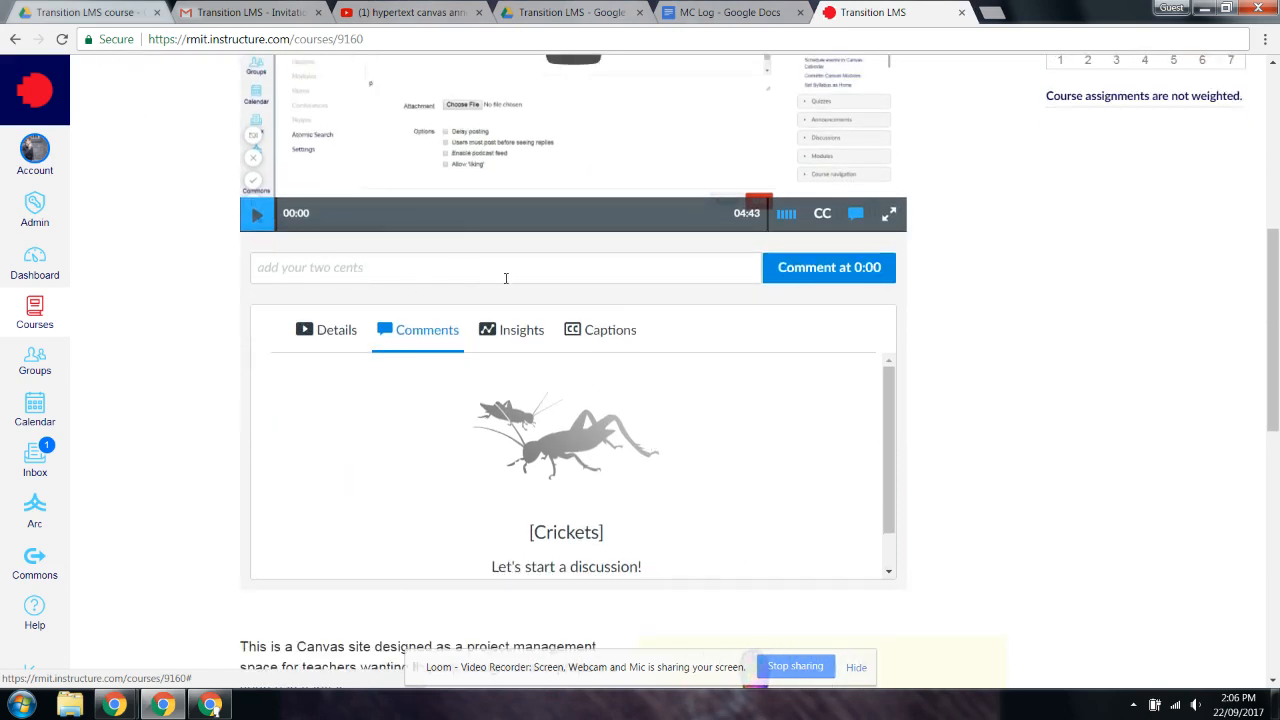
click(353, 214)
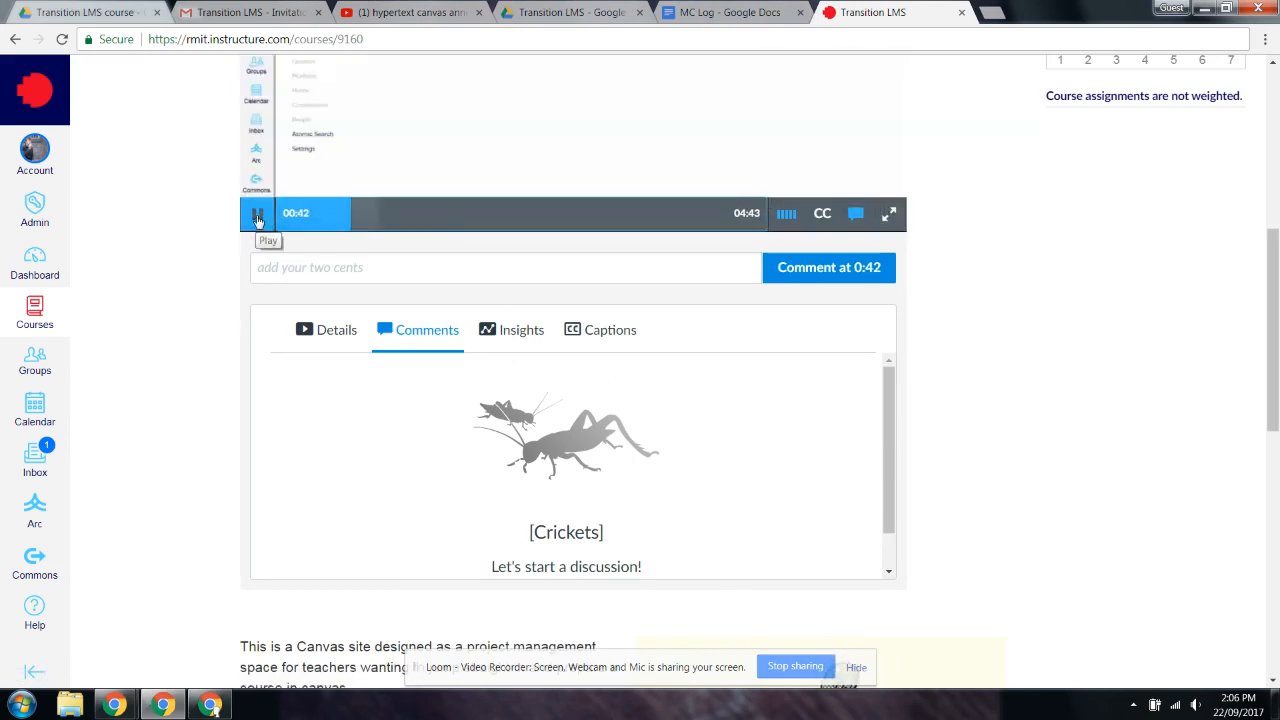
click(257, 215)
click(257, 216)
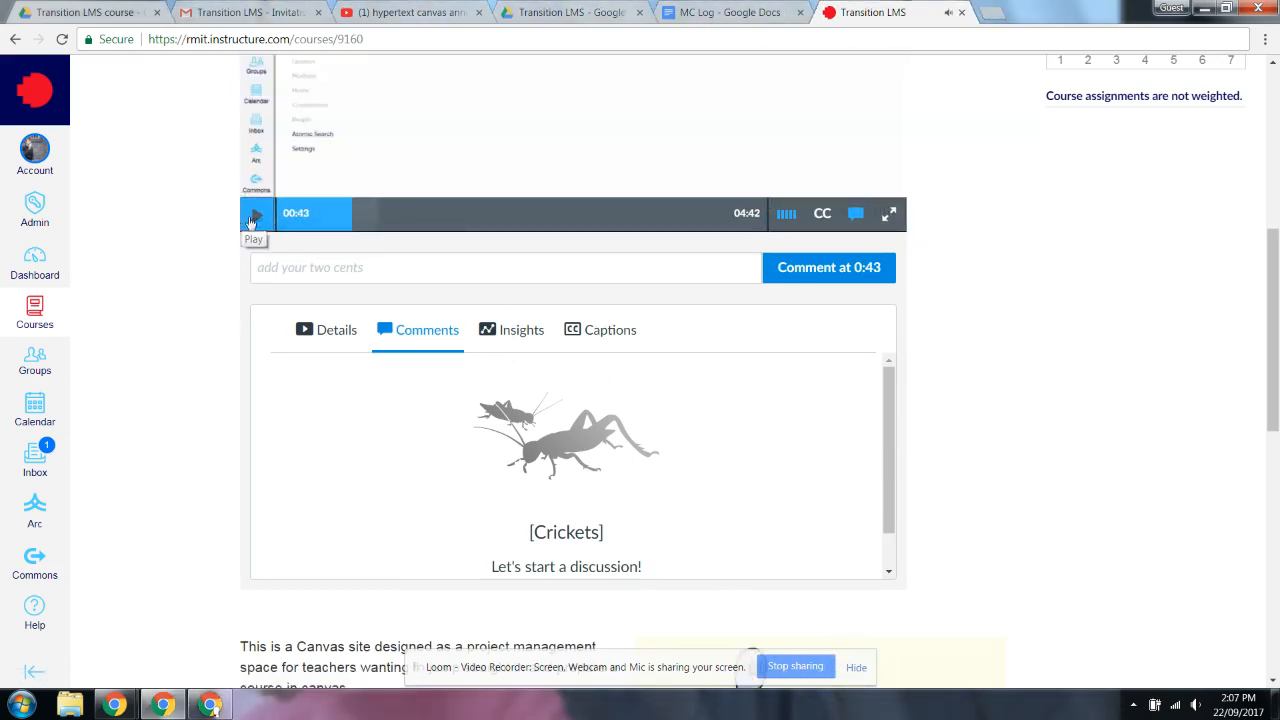
Post the comment "comment here" on the Arc video at 0:43
click(314, 267)
text(co)
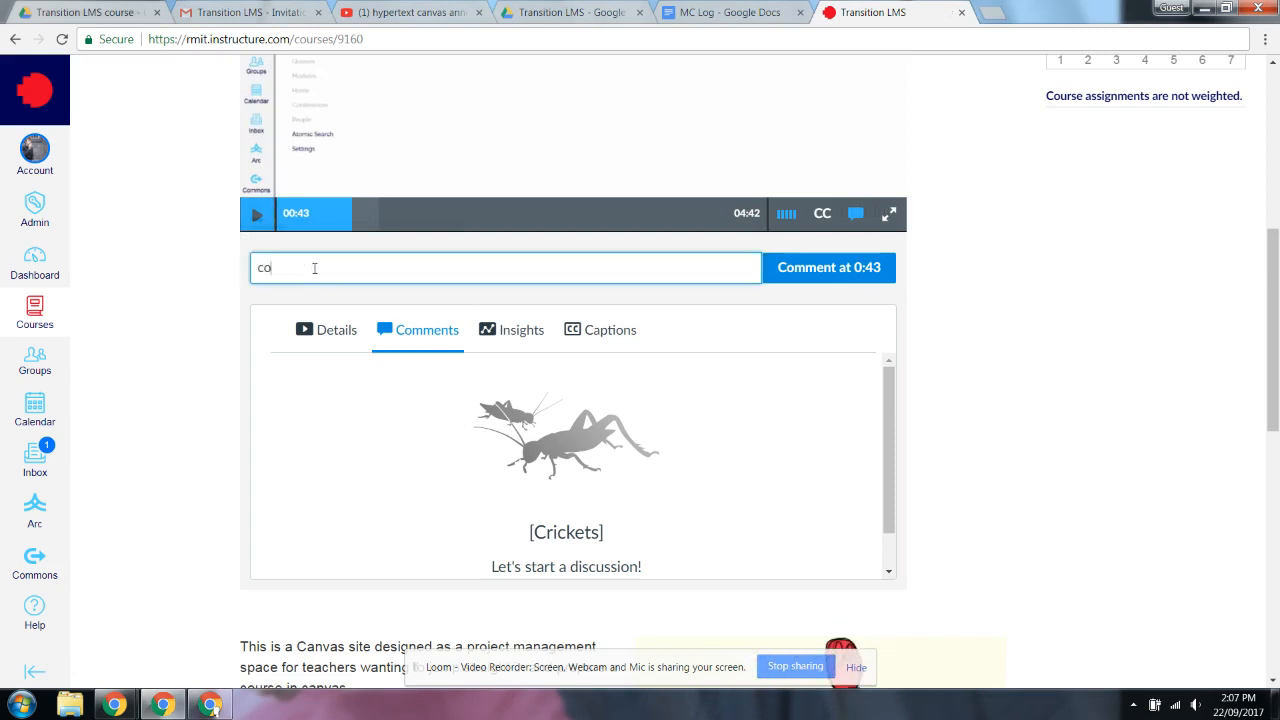
text(mment)
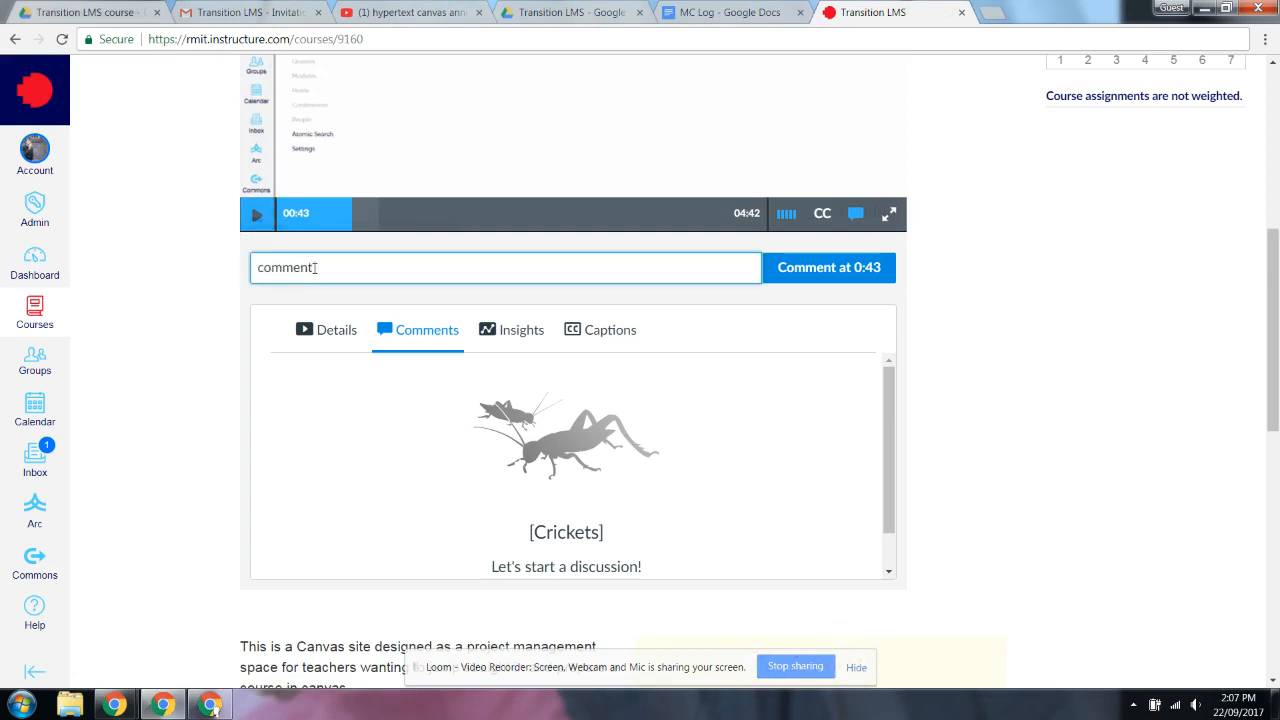
text( here)
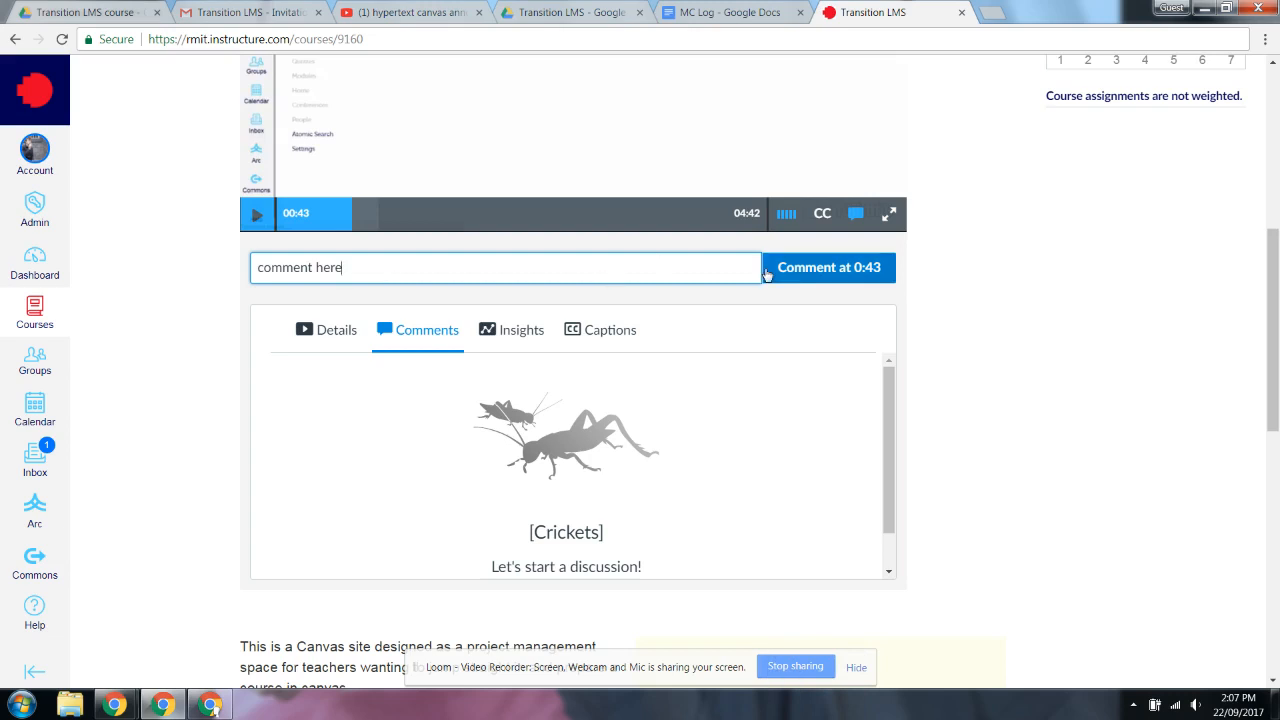
click(767, 274)
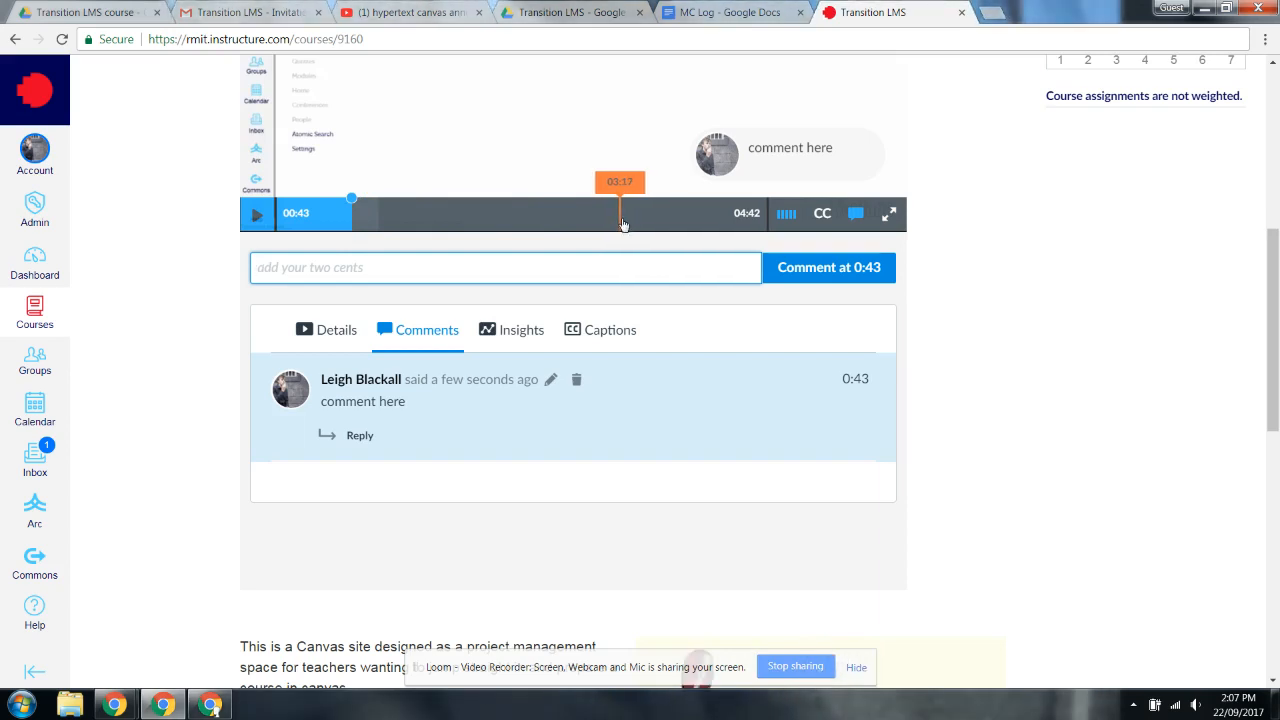
Review the Arc video's details, viewer insights and caption options, and return to its comments
click(320, 332)
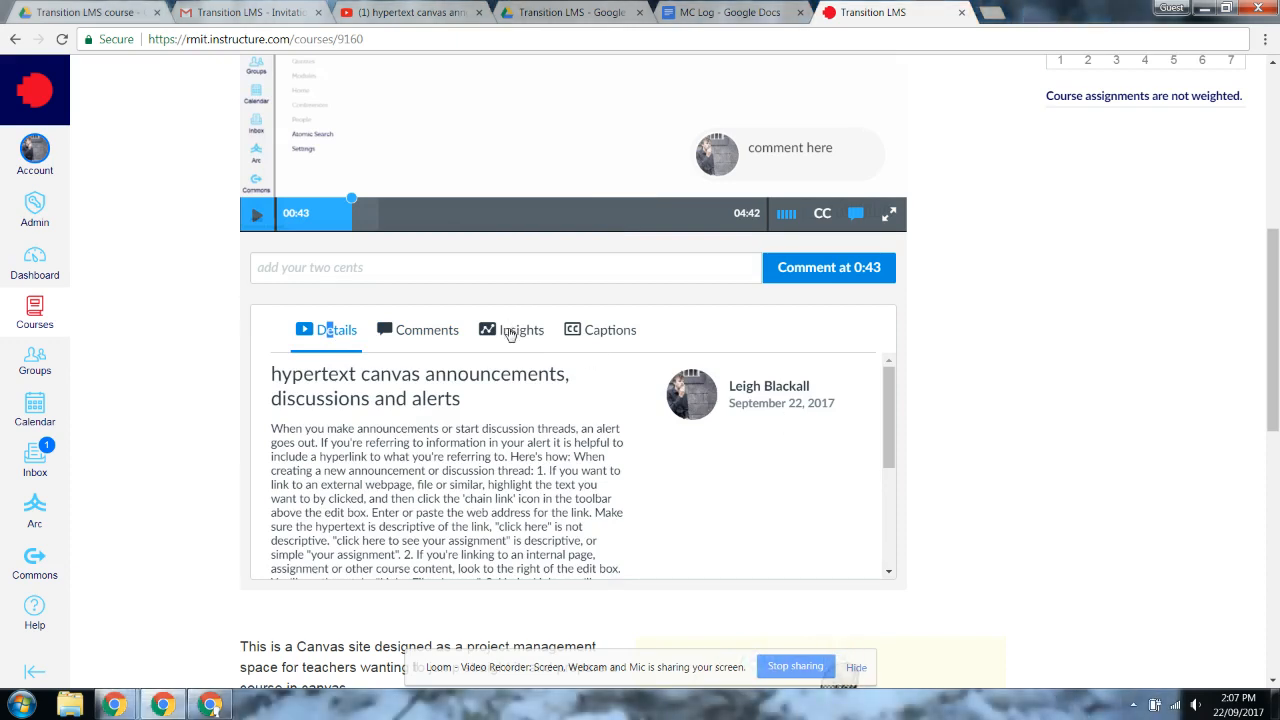
click(512, 334)
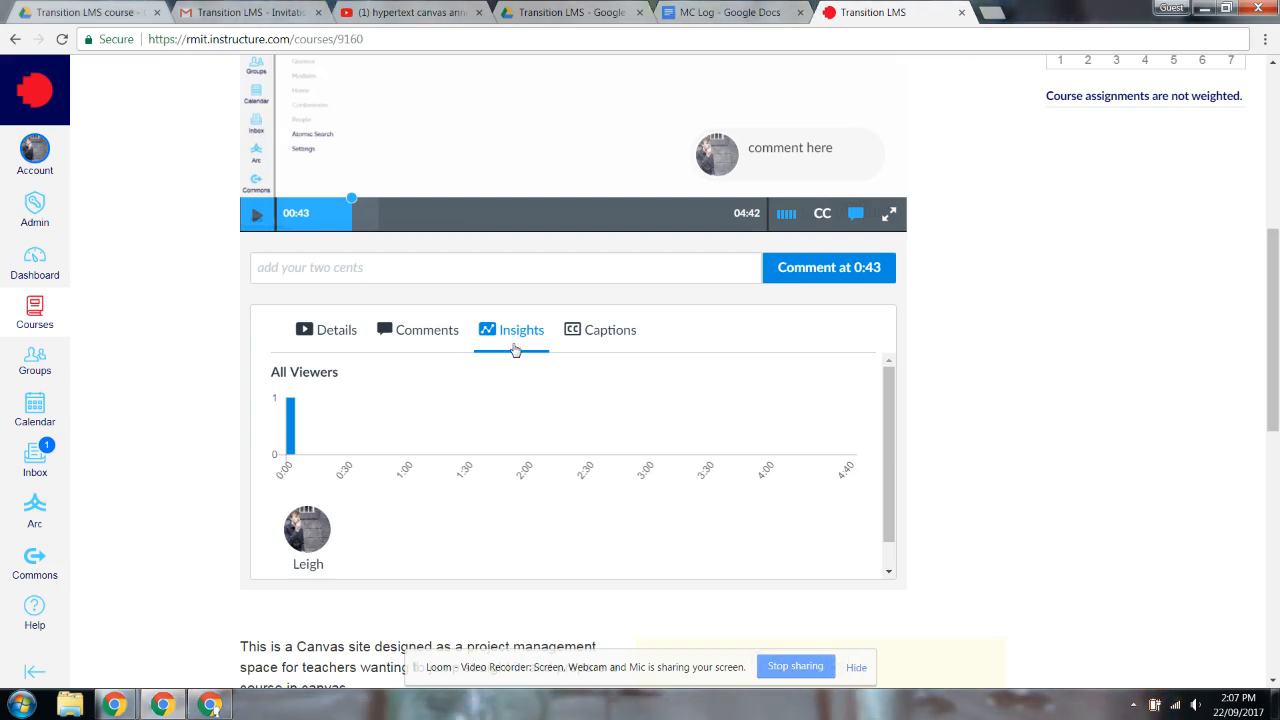
click(601, 339)
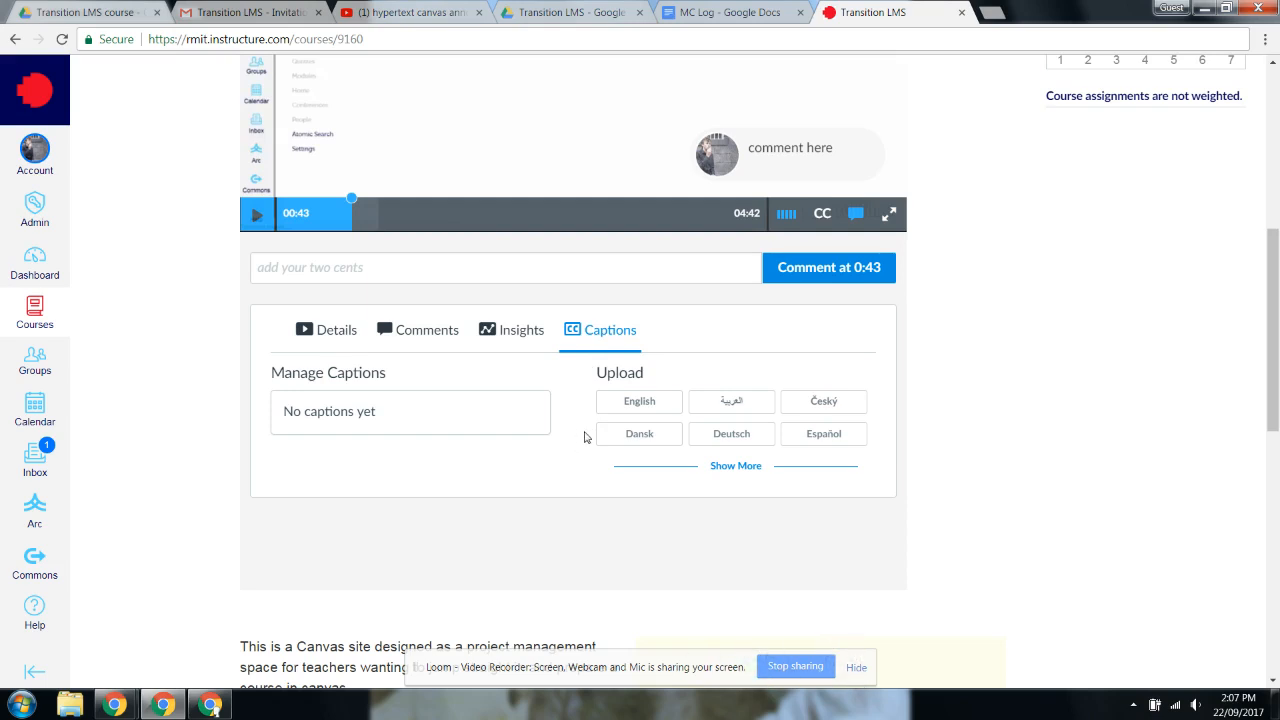
click(425, 328)
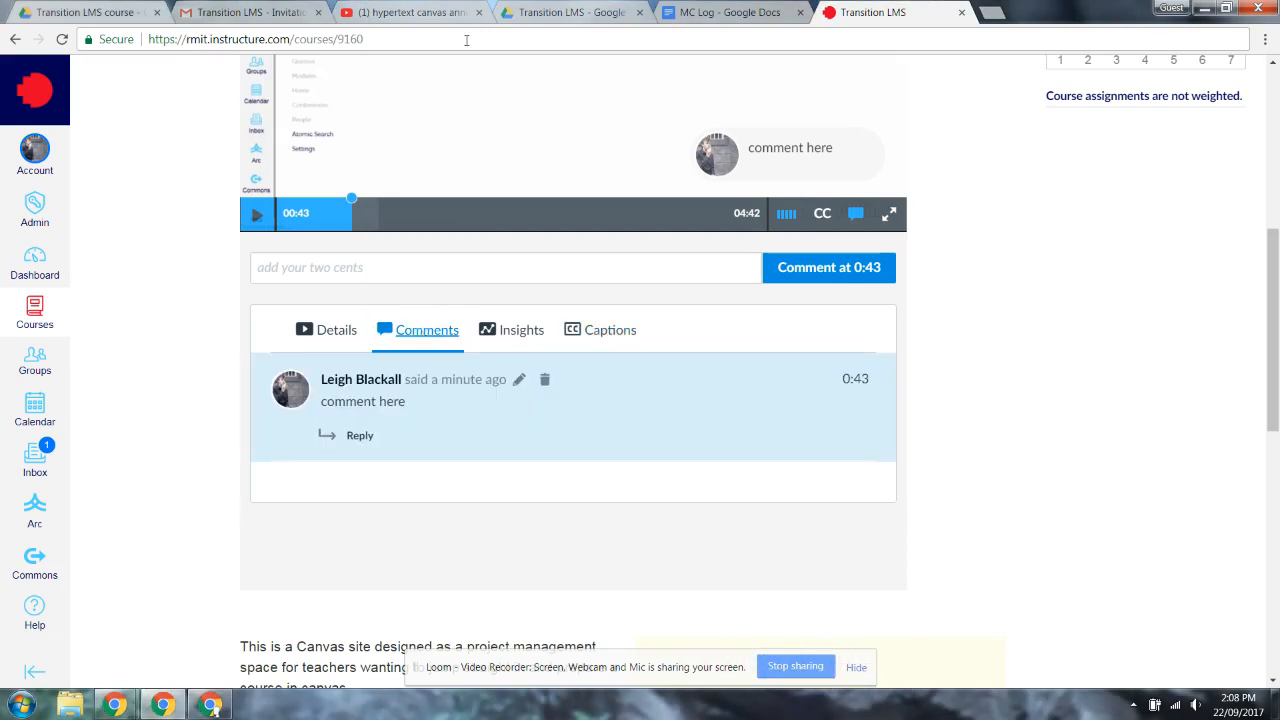
On the video's YouTube page, follow the 0:40 timestamp in the viewer comment, pause playback and examine the comments section
click(424, 20)
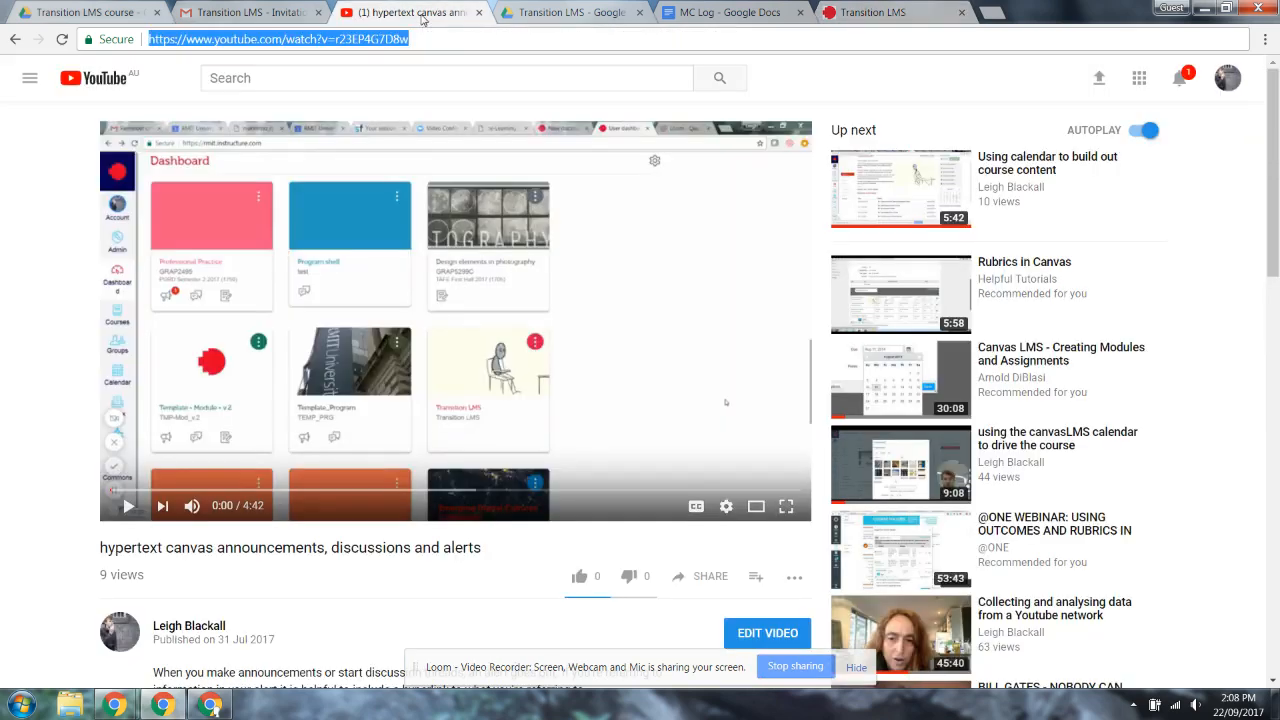
scroll(672, 469, down, 2)
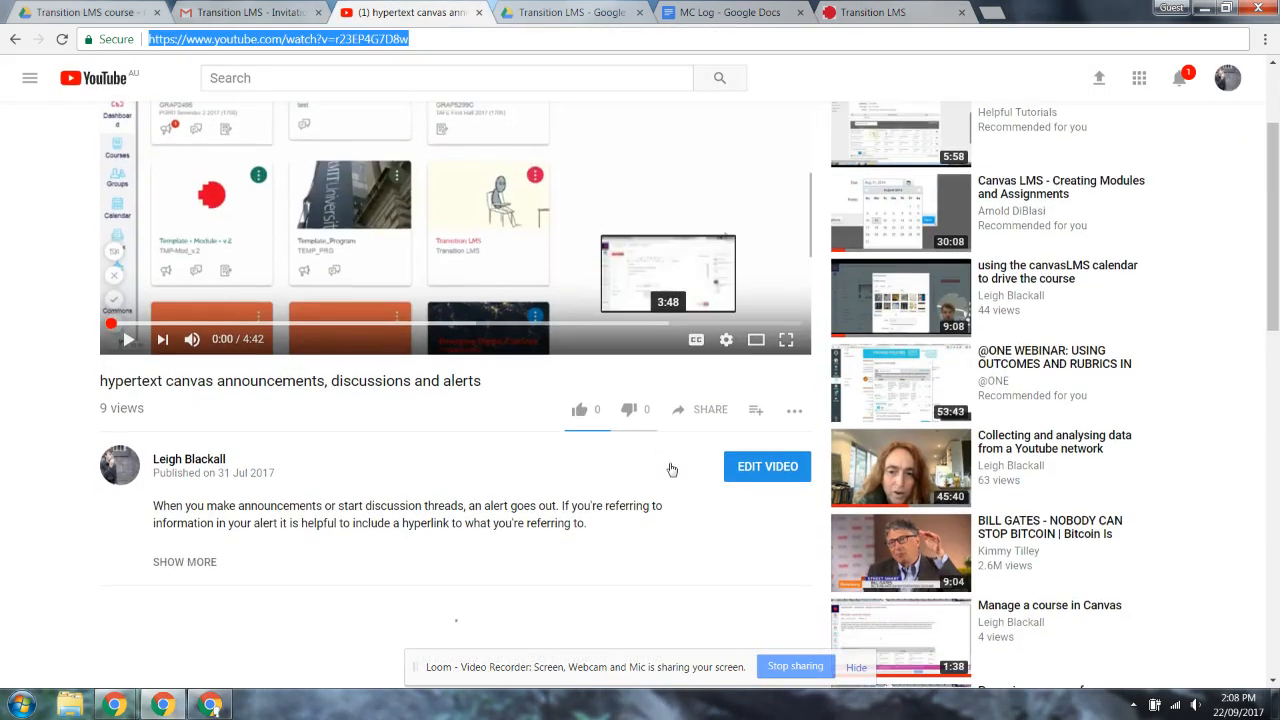
scroll(672, 469, down, 2)
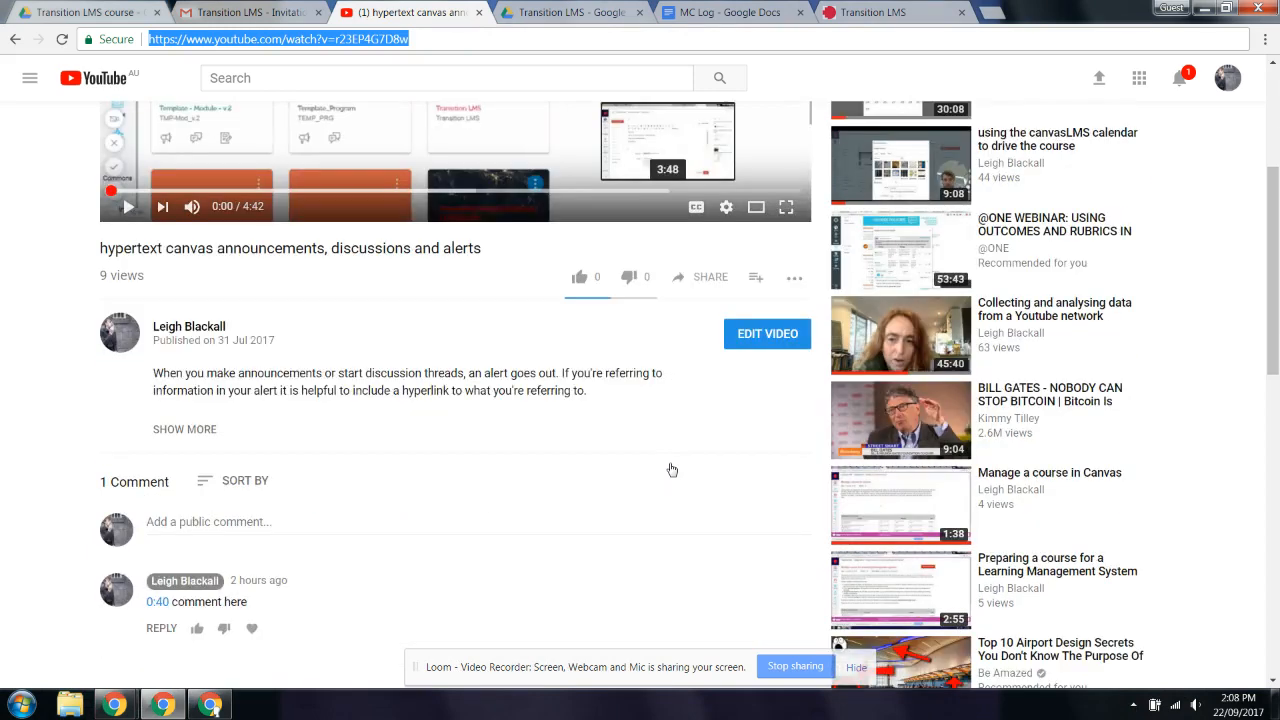
scroll(672, 469, down, 1)
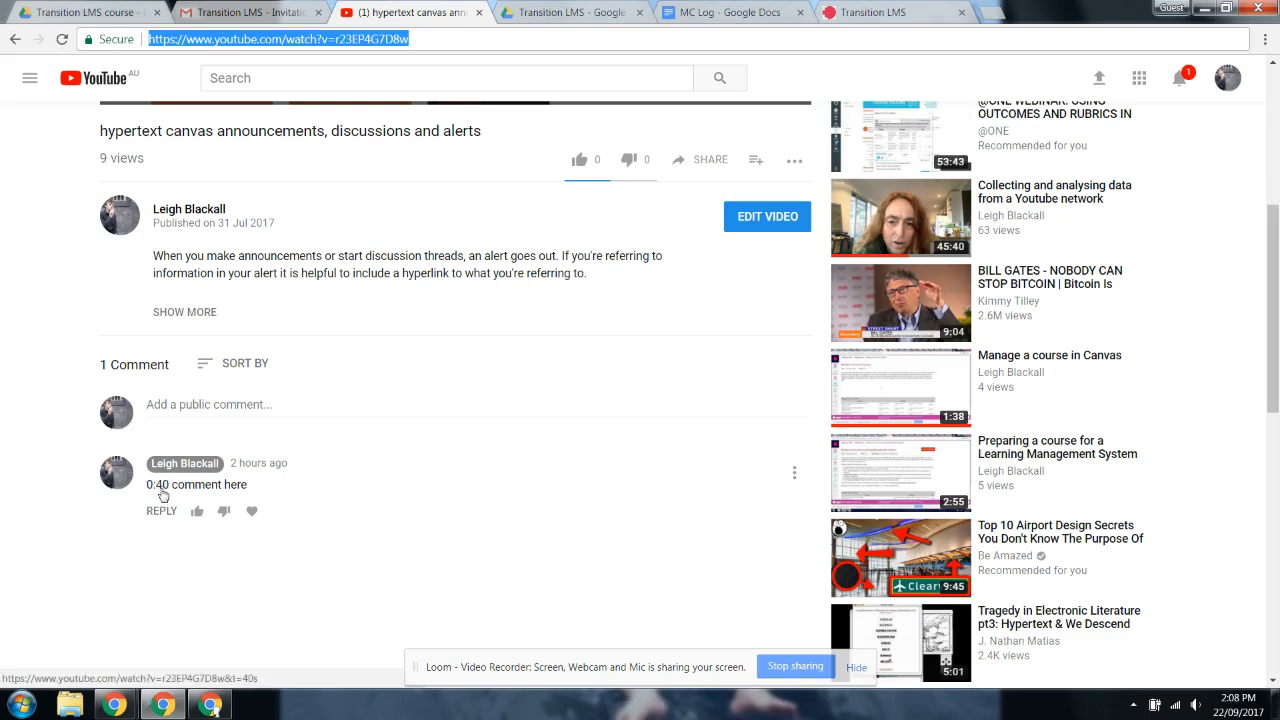
click(160, 487)
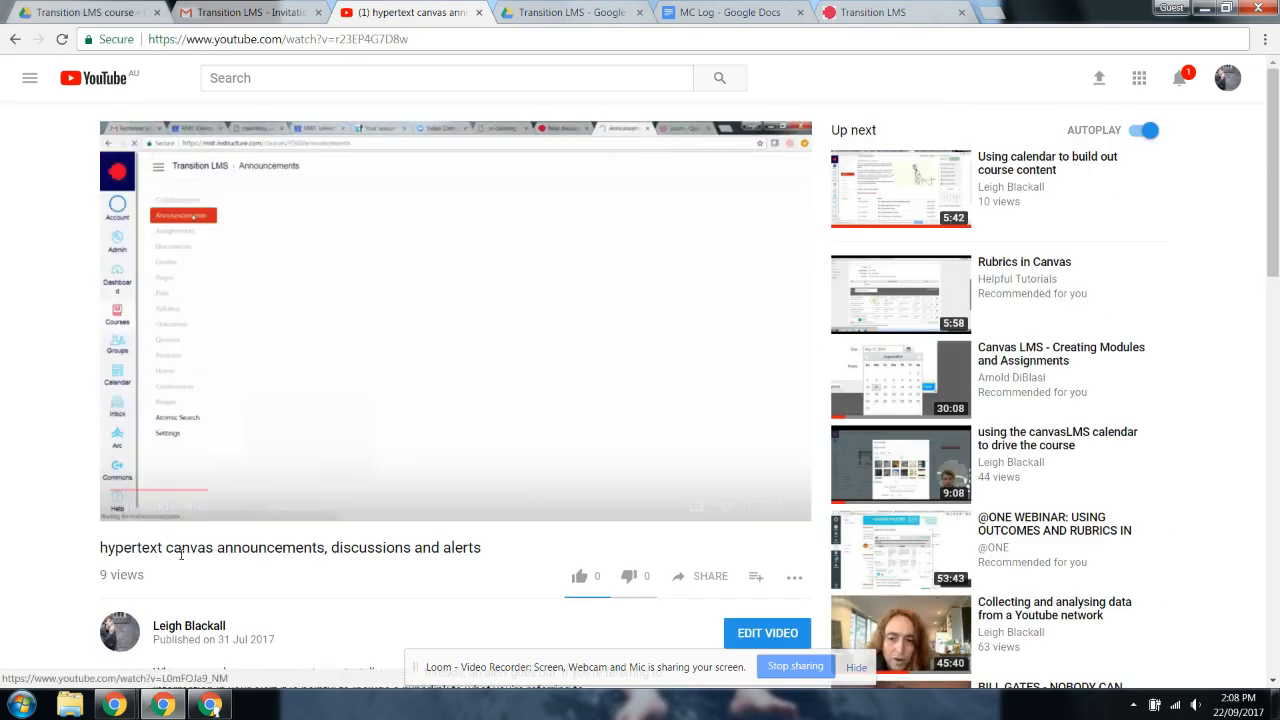
click(138, 508)
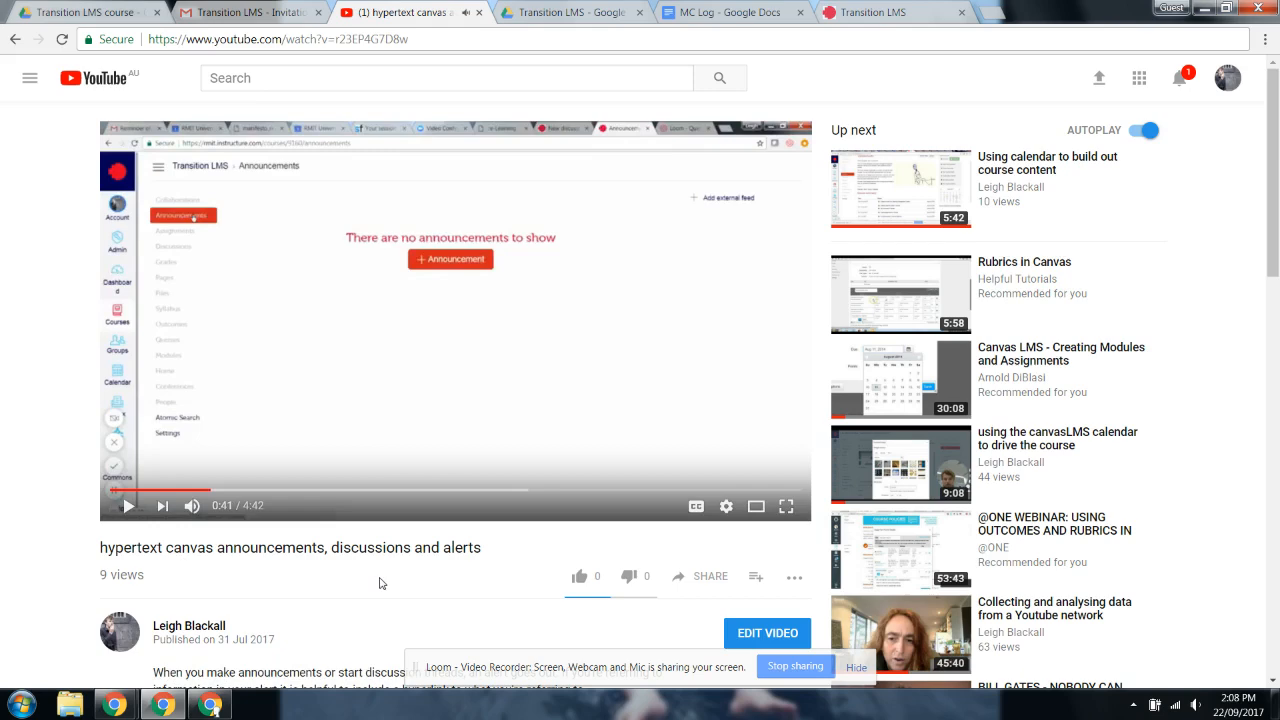
scroll(379, 583, down, 2)
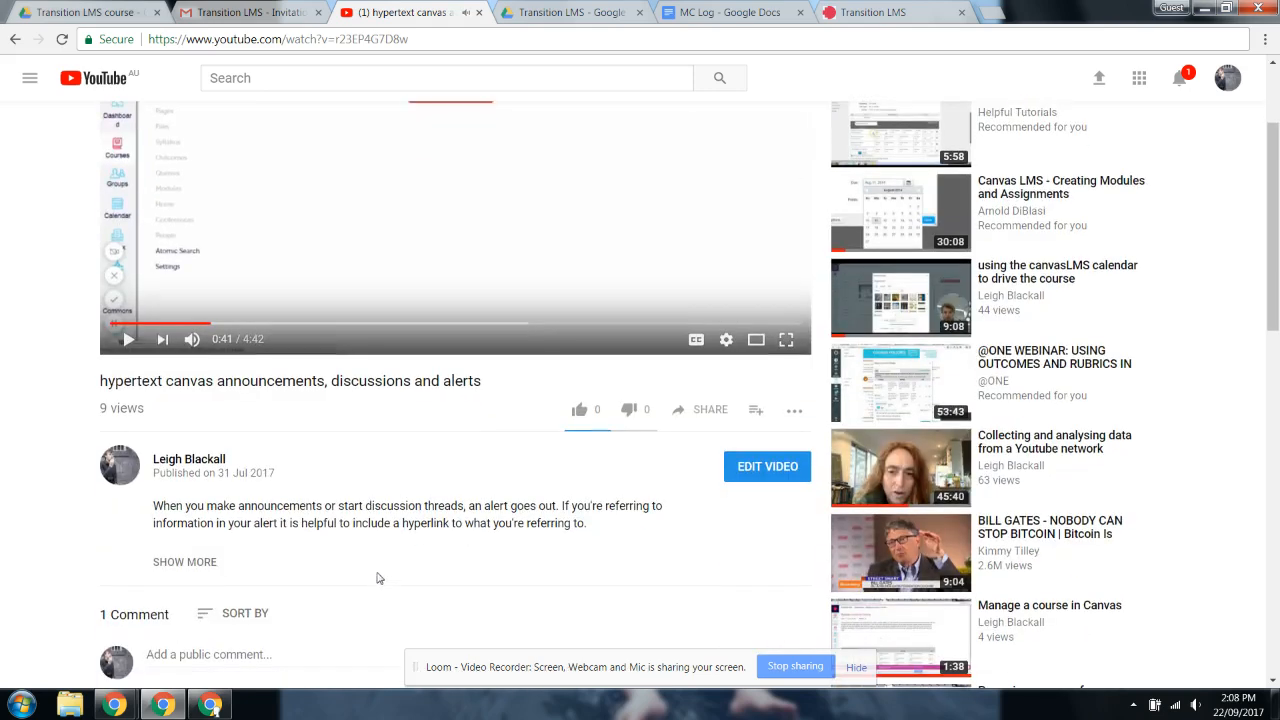
scroll(325, 408, down, 1)
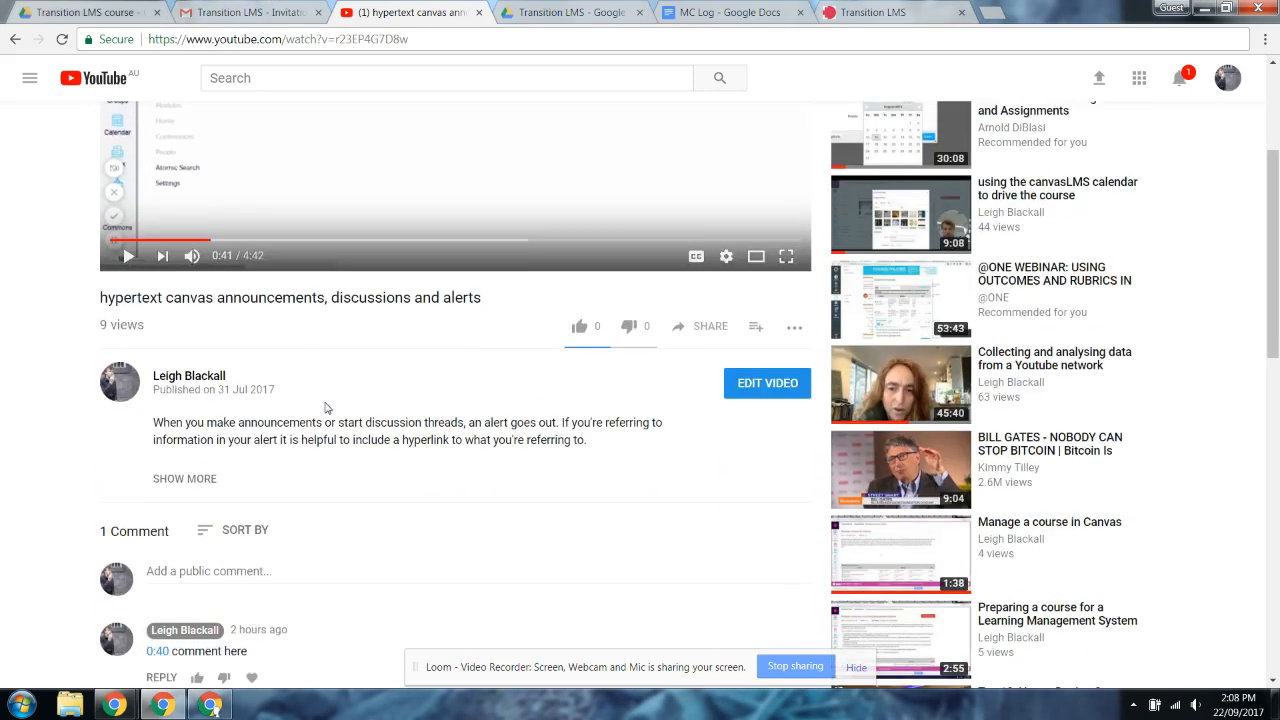
scroll(325, 408, down, 3)
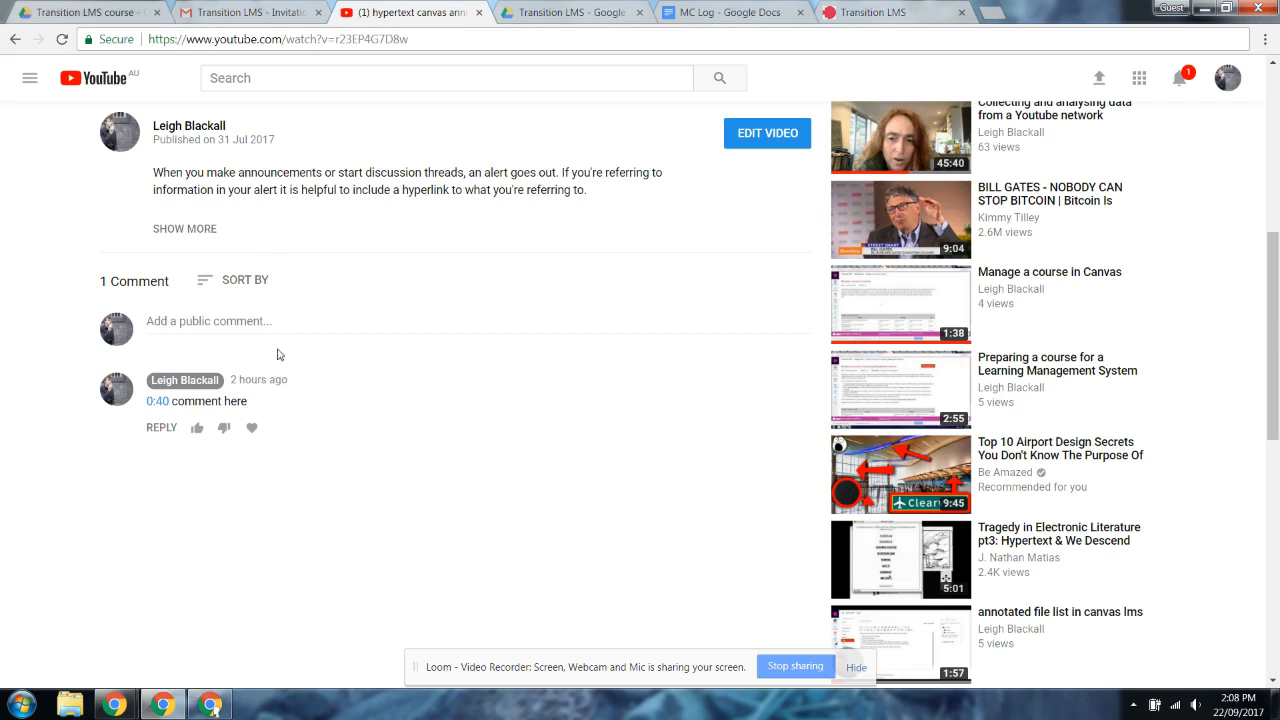
scroll(600, 540, up, 3)
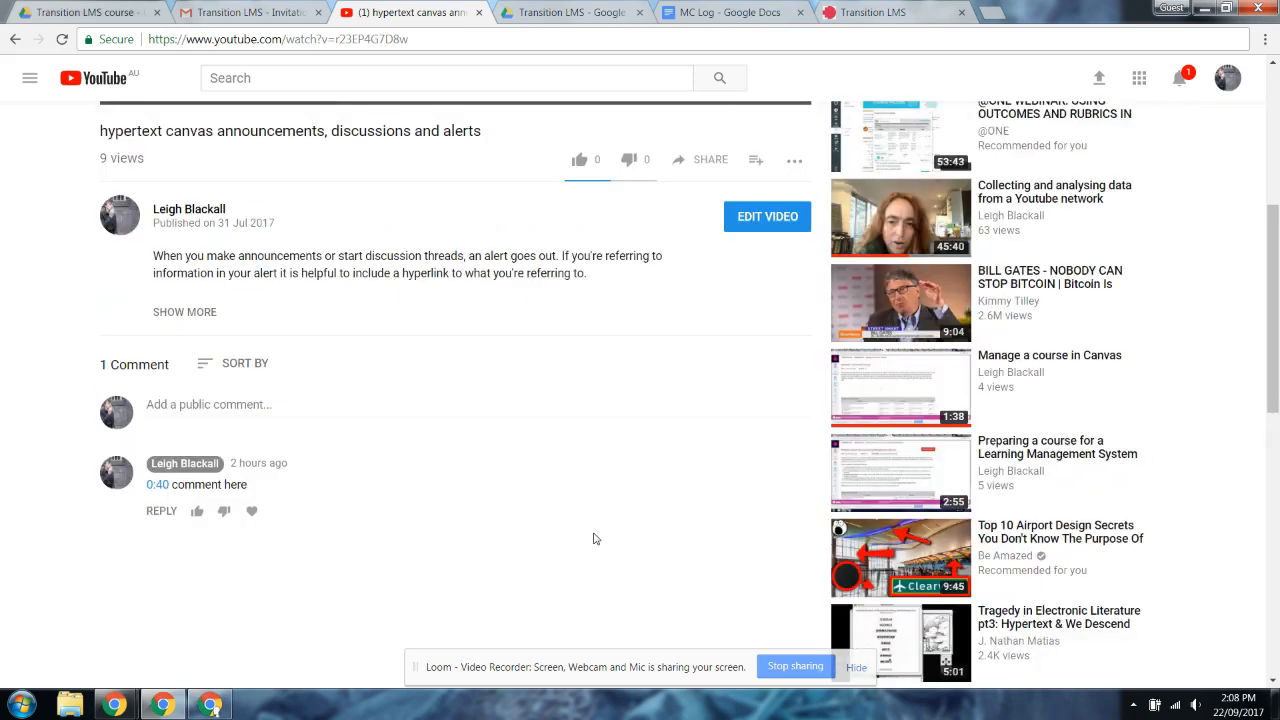
scroll(592, 540, up, 2)
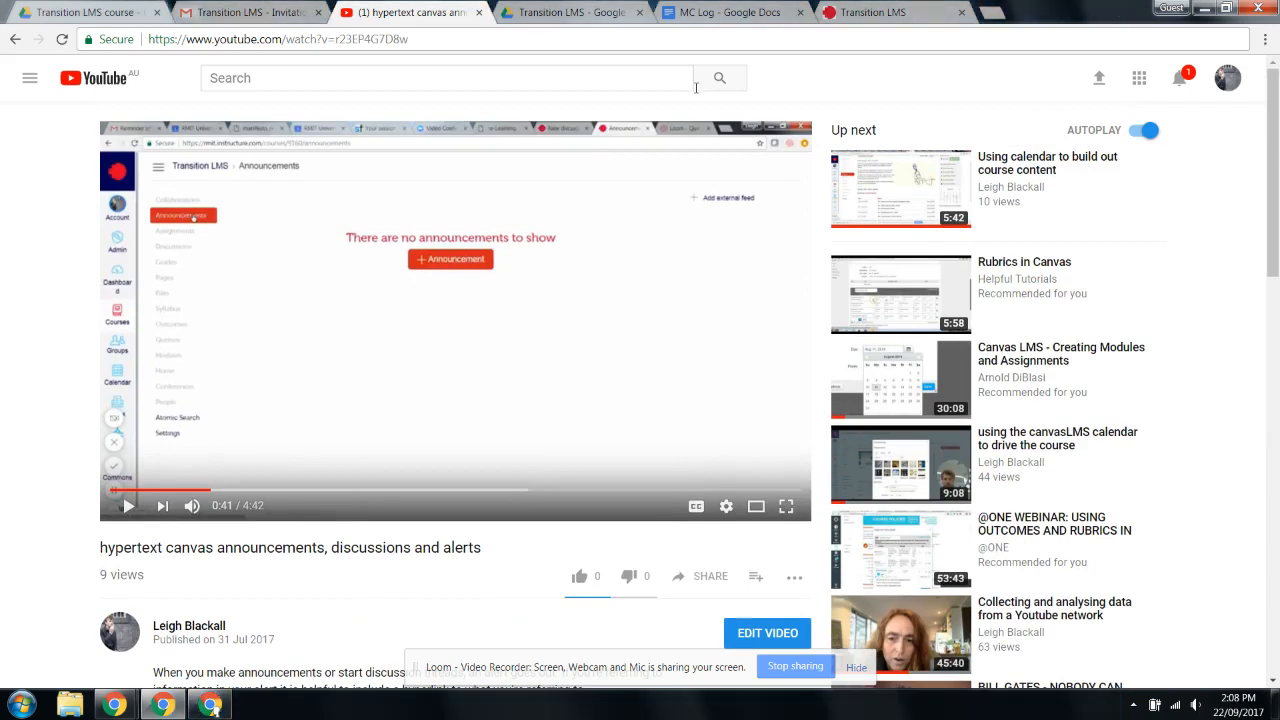
Return to the Canvas syllabus, open its description for editing and show the additional external tools
click(858, 14)
scroll(789, 523, up, 5)
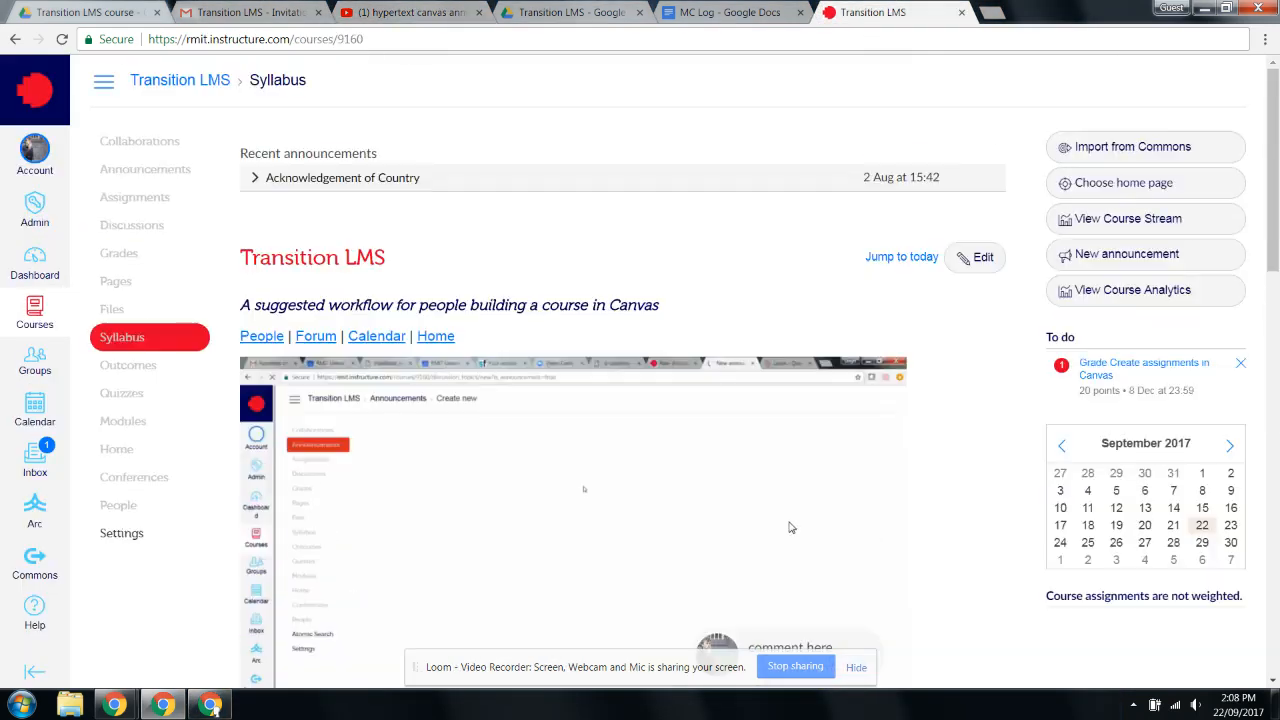
click(975, 262)
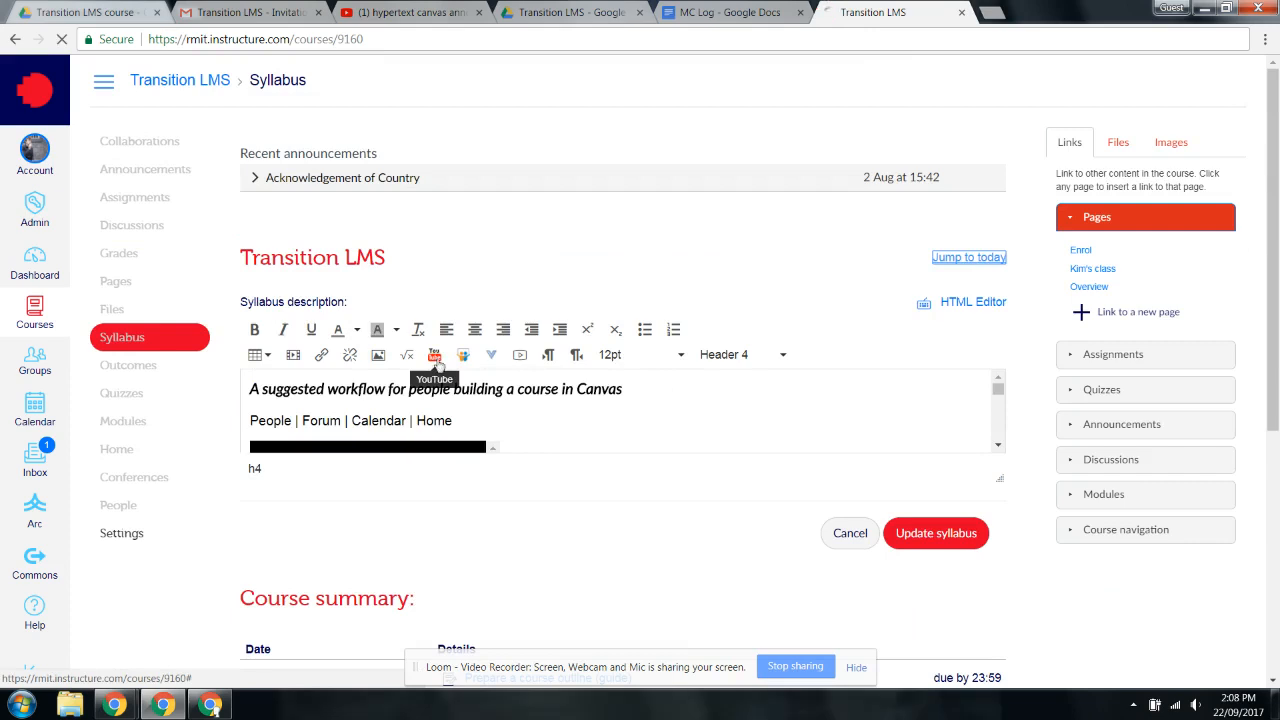
click(491, 354)
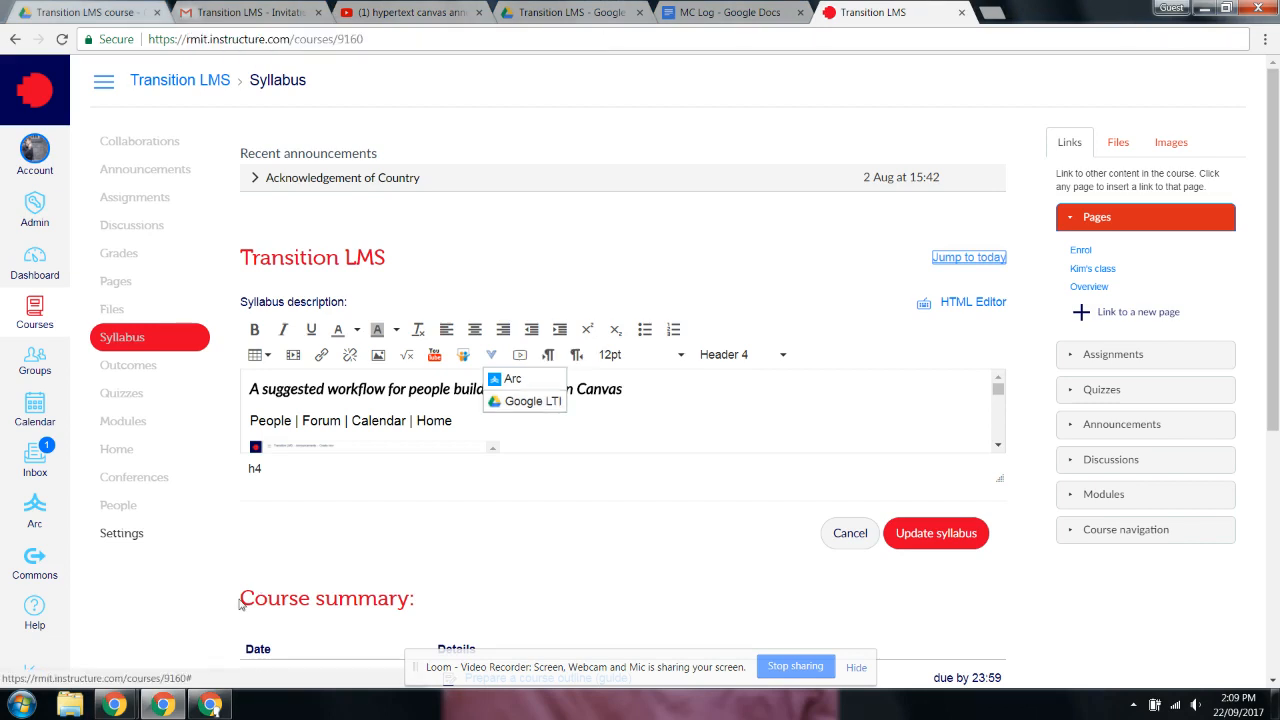
Switch to Google Drive and examine the "content" folder's sharing settings and link access options without changing them
click(210, 705)
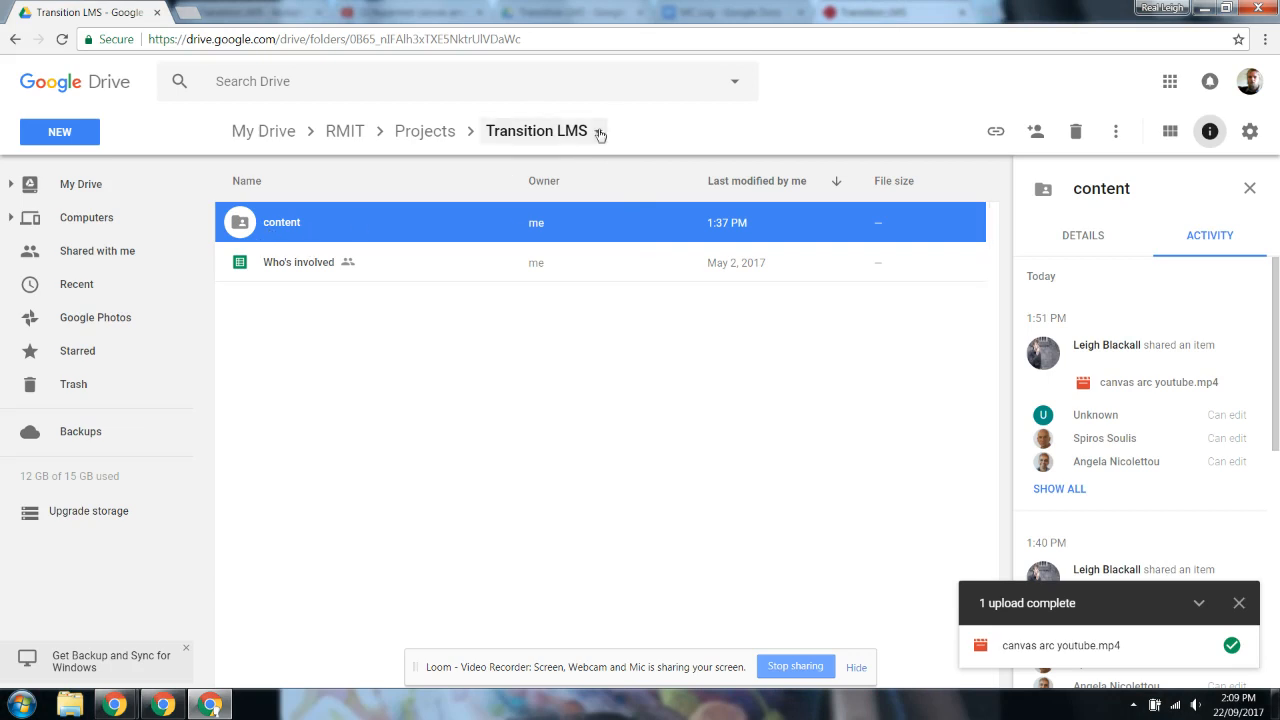
click(1038, 136)
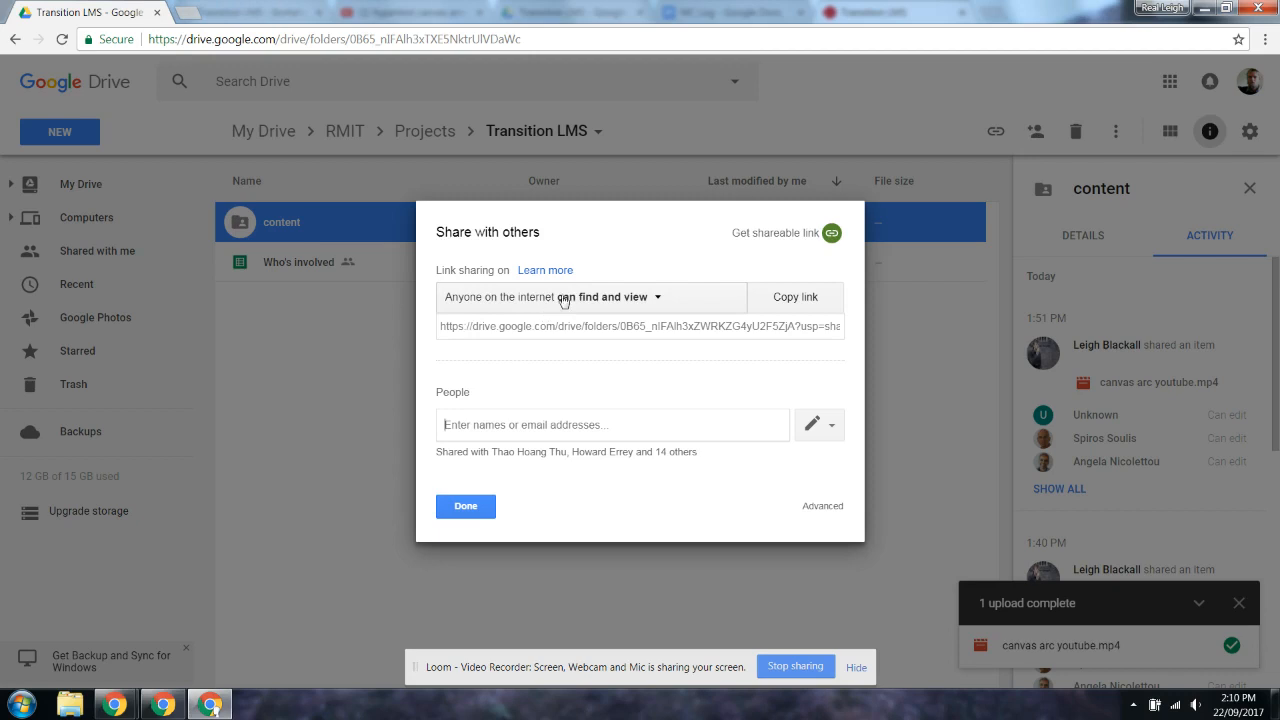
click(658, 300)
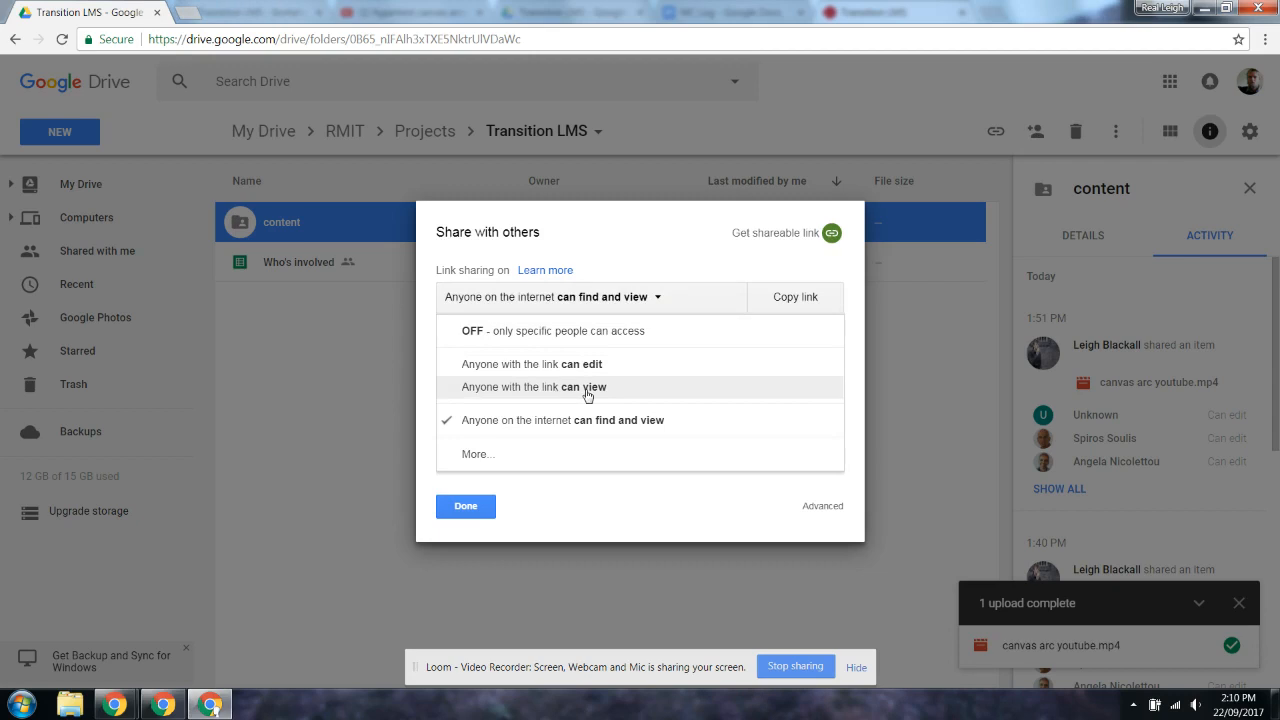
click(466, 506)
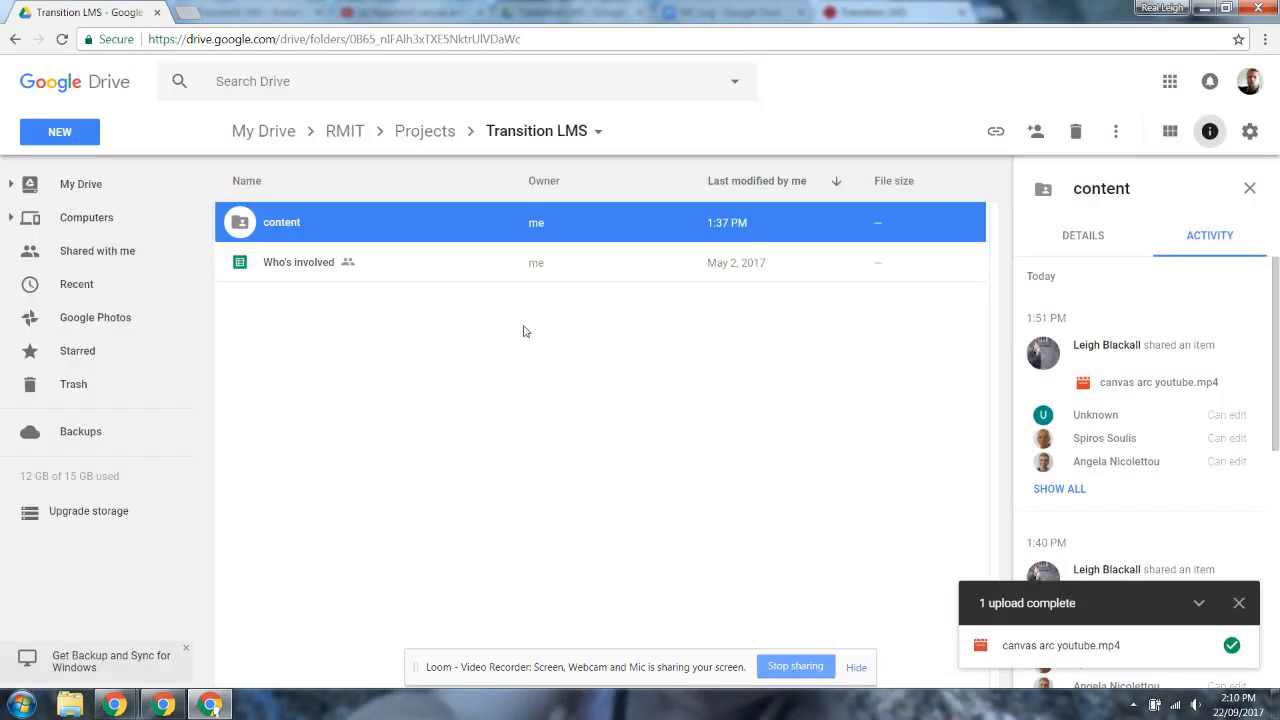
click(1036, 133)
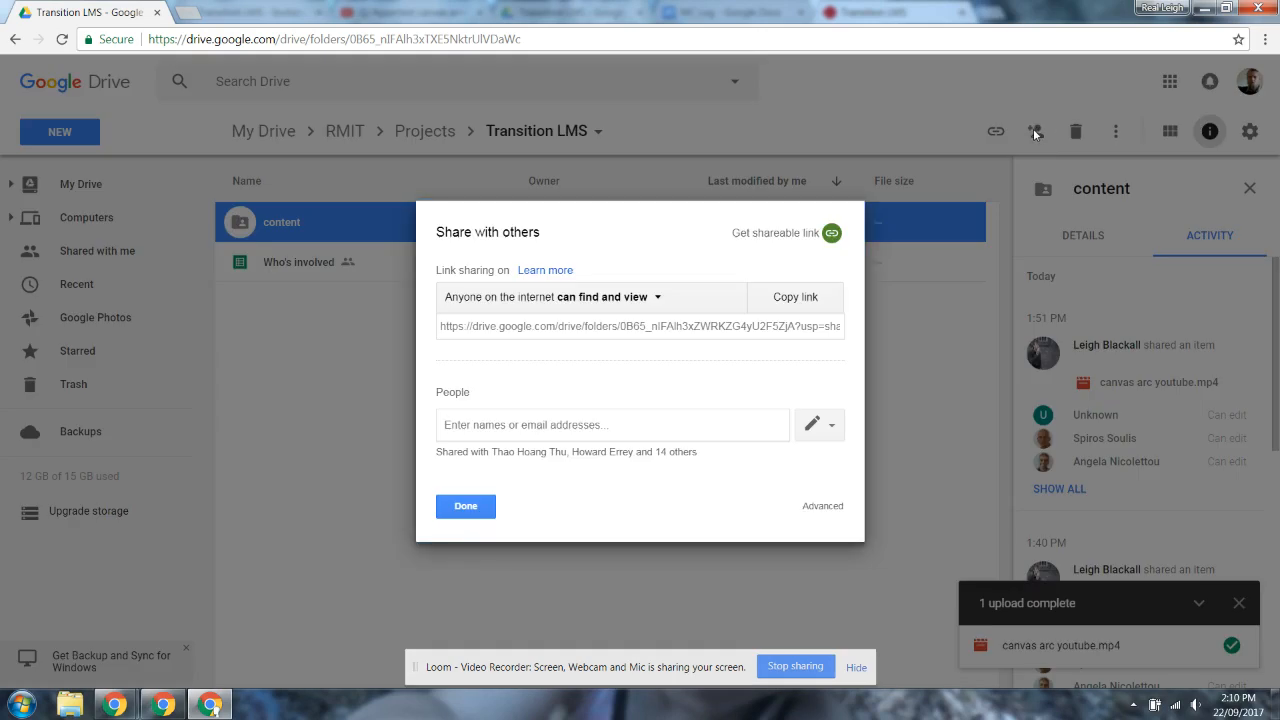
click(466, 508)
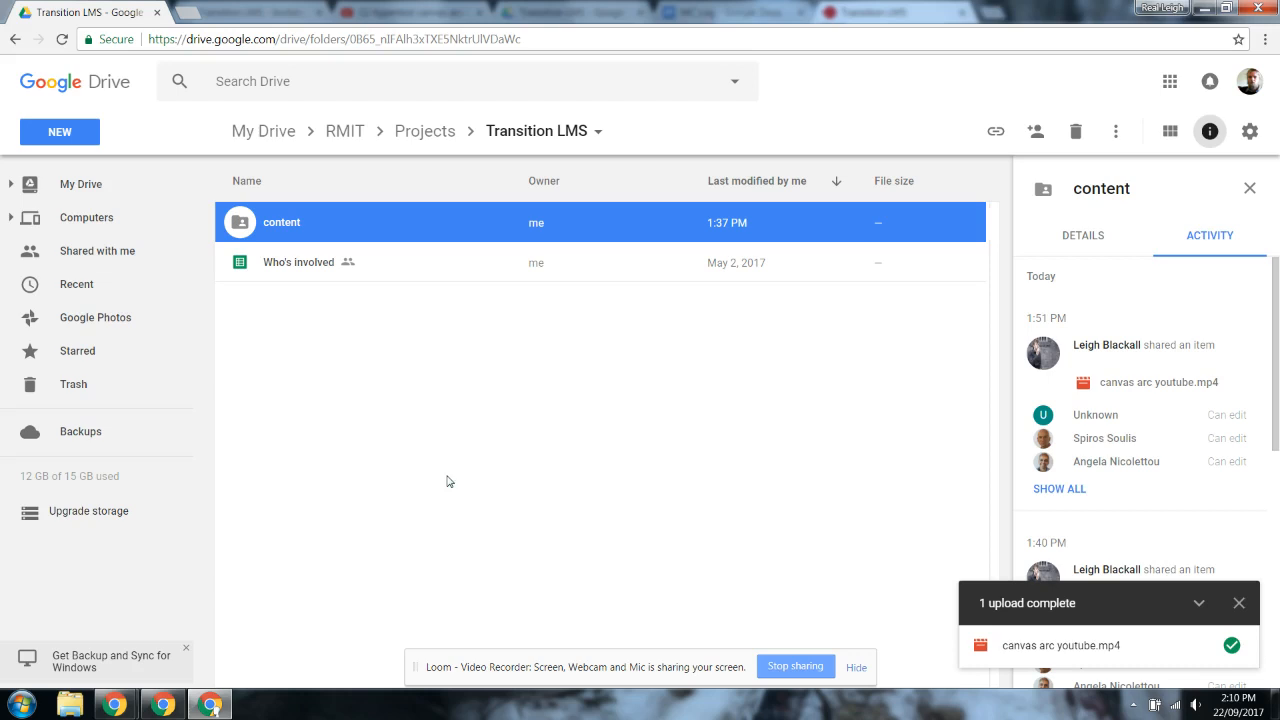
Return to the Canvas syllabus, start the Google LTI tool and browse to DL TEAM > DL - Projects > DL Projects 2017
click(163, 705)
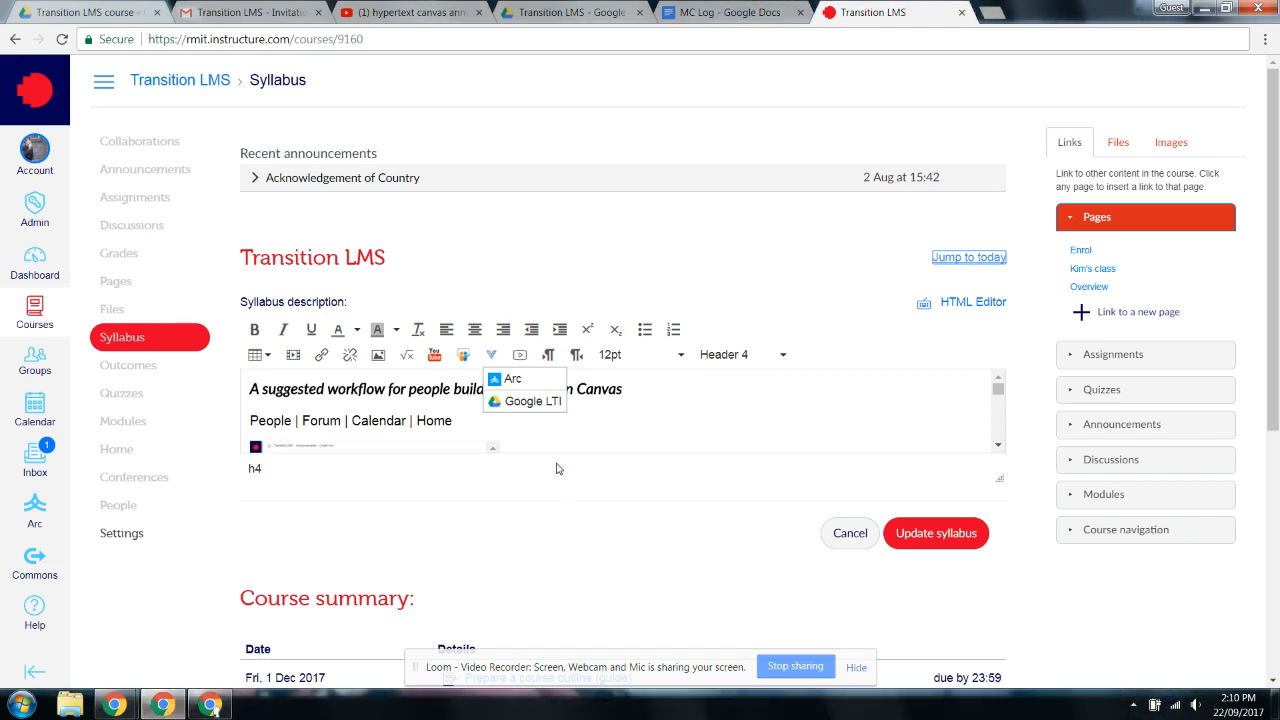
click(530, 410)
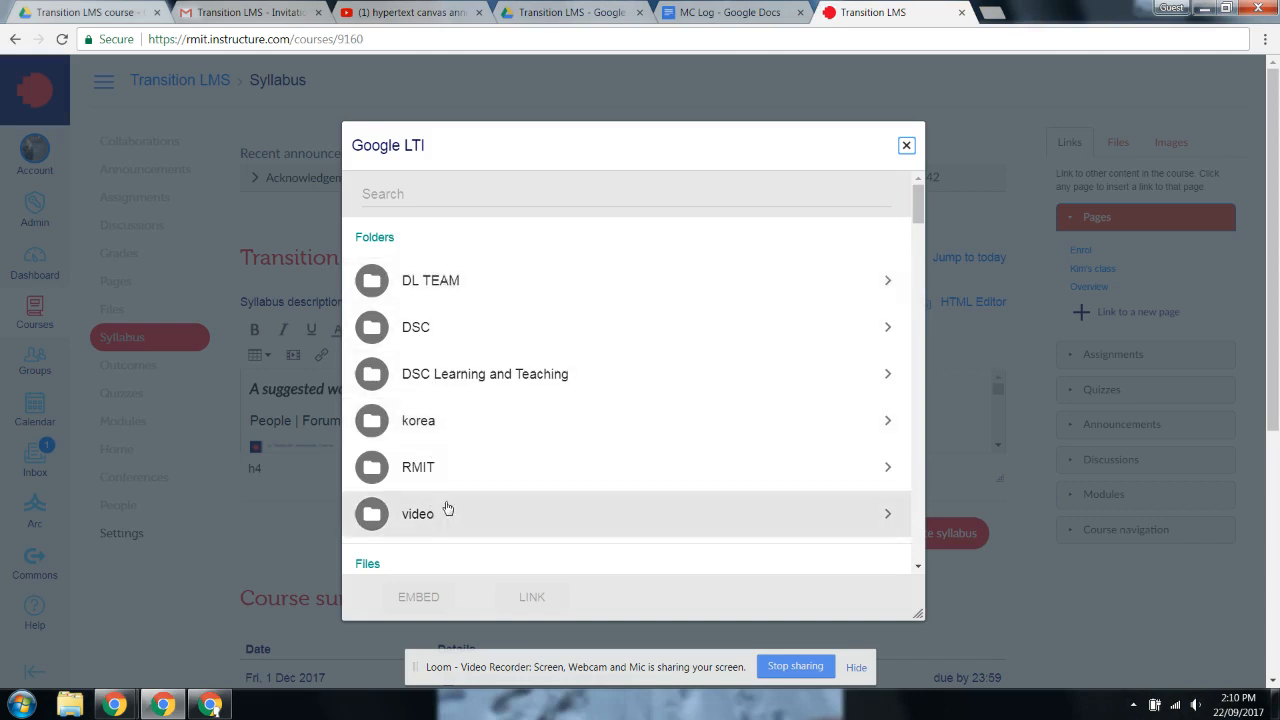
click(450, 281)
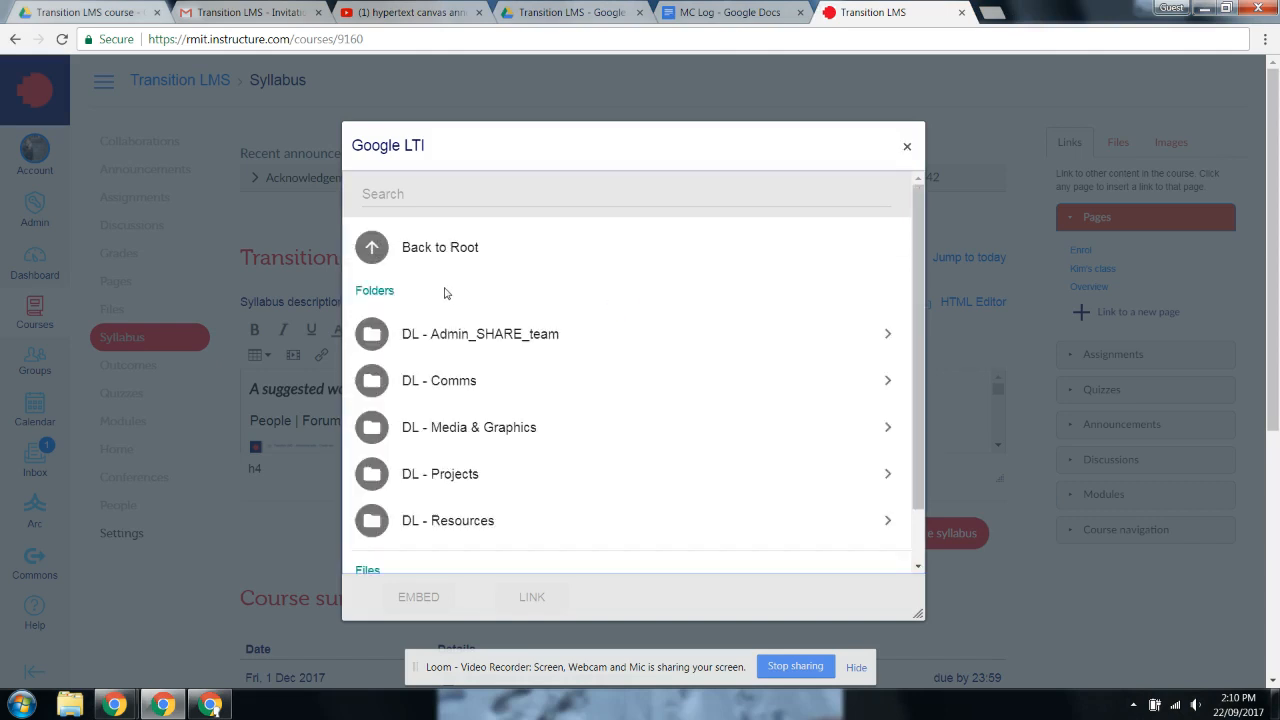
click(488, 488)
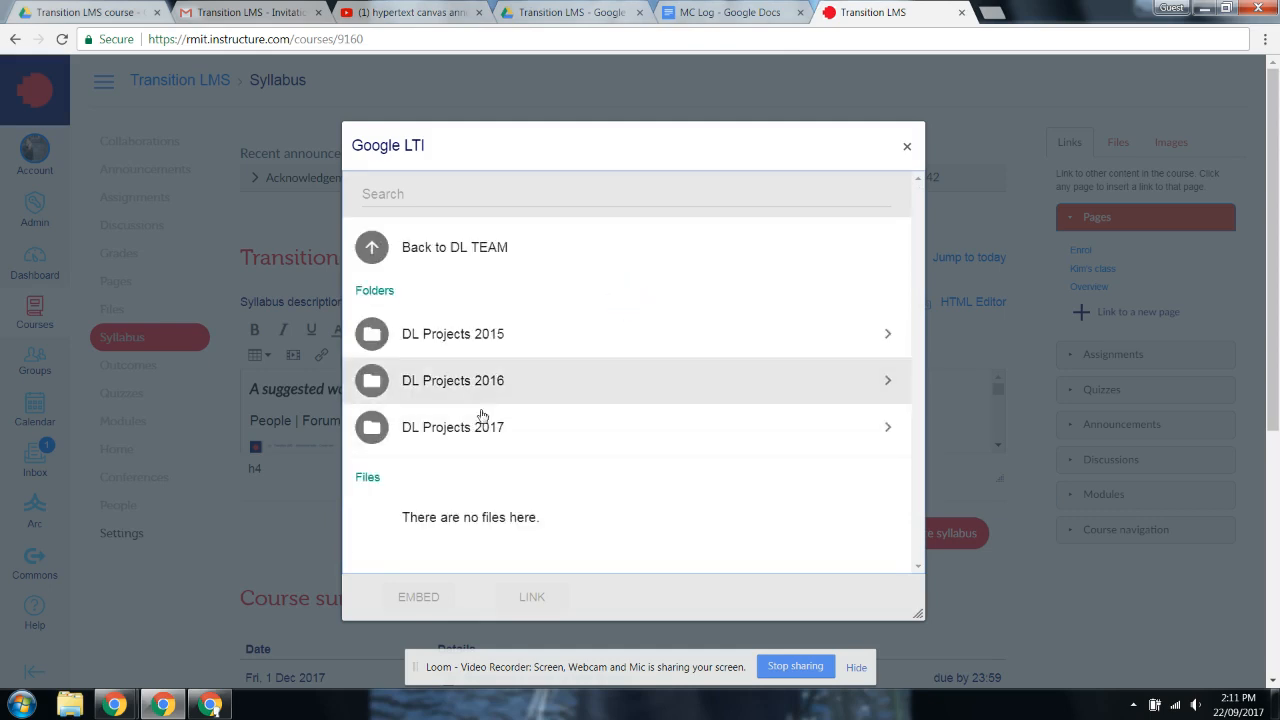
click(483, 430)
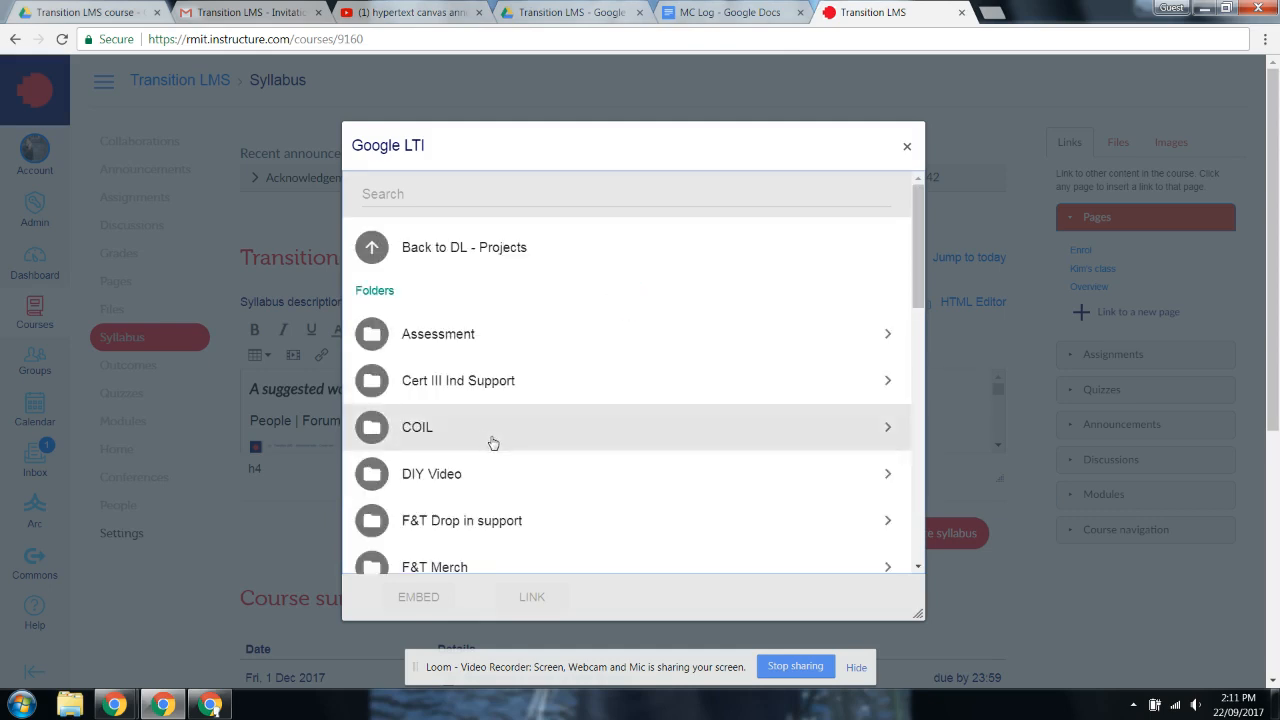
Browse on through RMIT - Transition LMS > Transition LMS course > Transition LMS to the "content" folder in Google LTI
scroll(493, 443, down, 3)
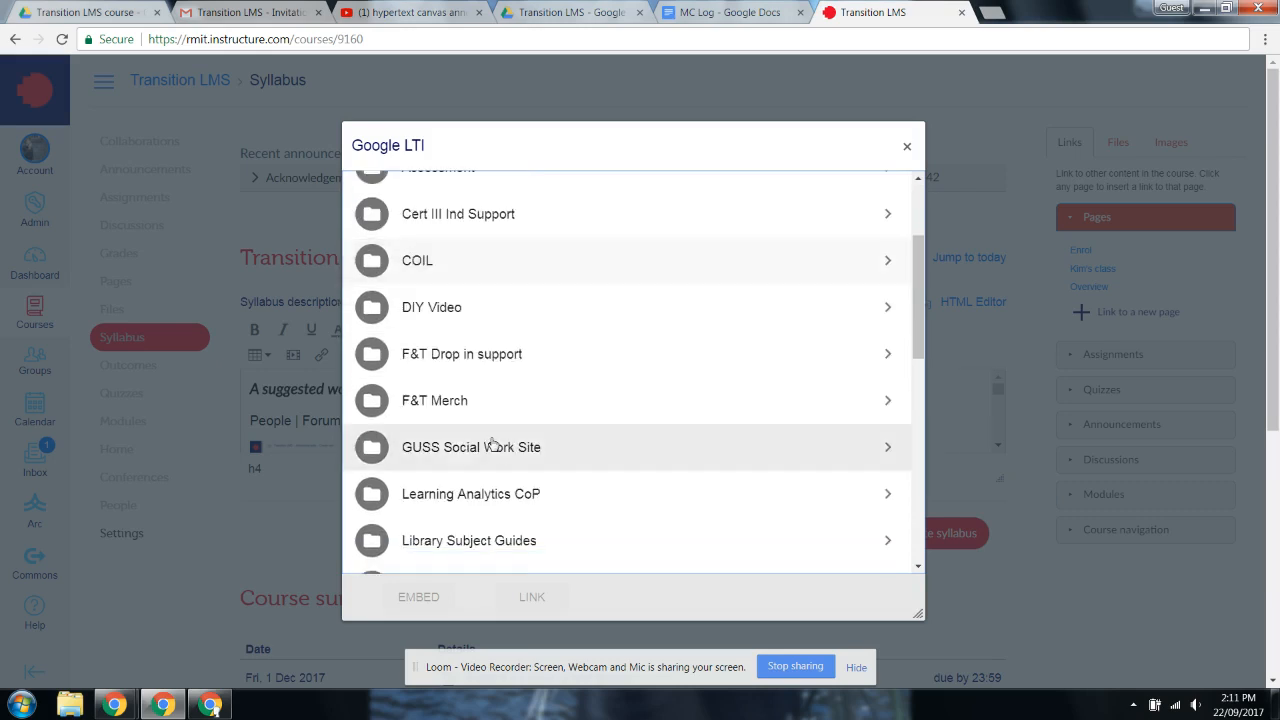
scroll(493, 446, down, 5)
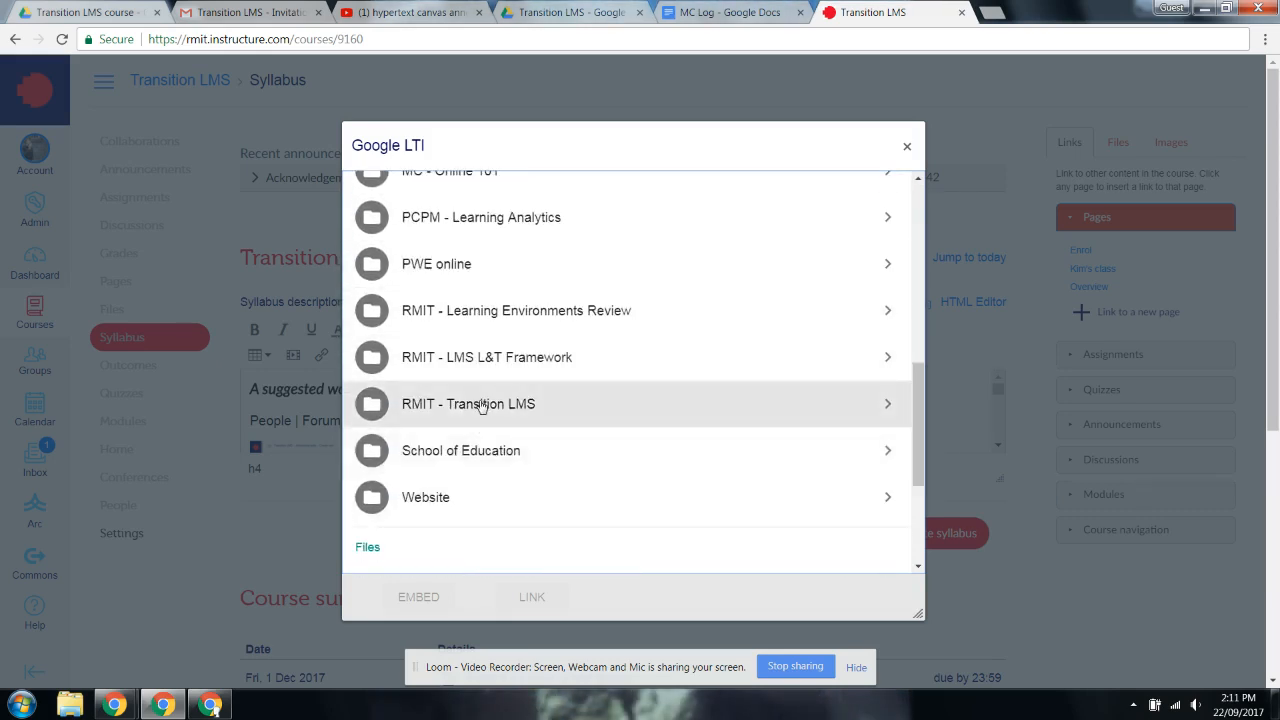
click(481, 405)
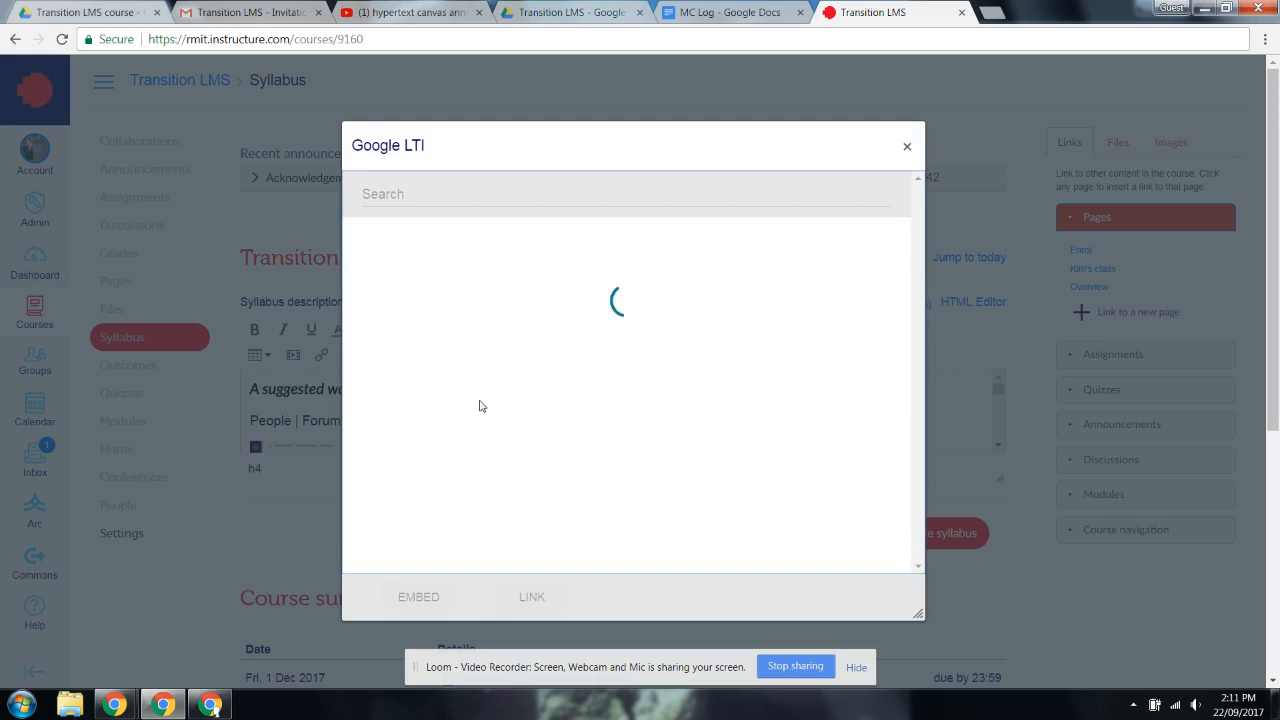
scroll(565, 410, down, 3)
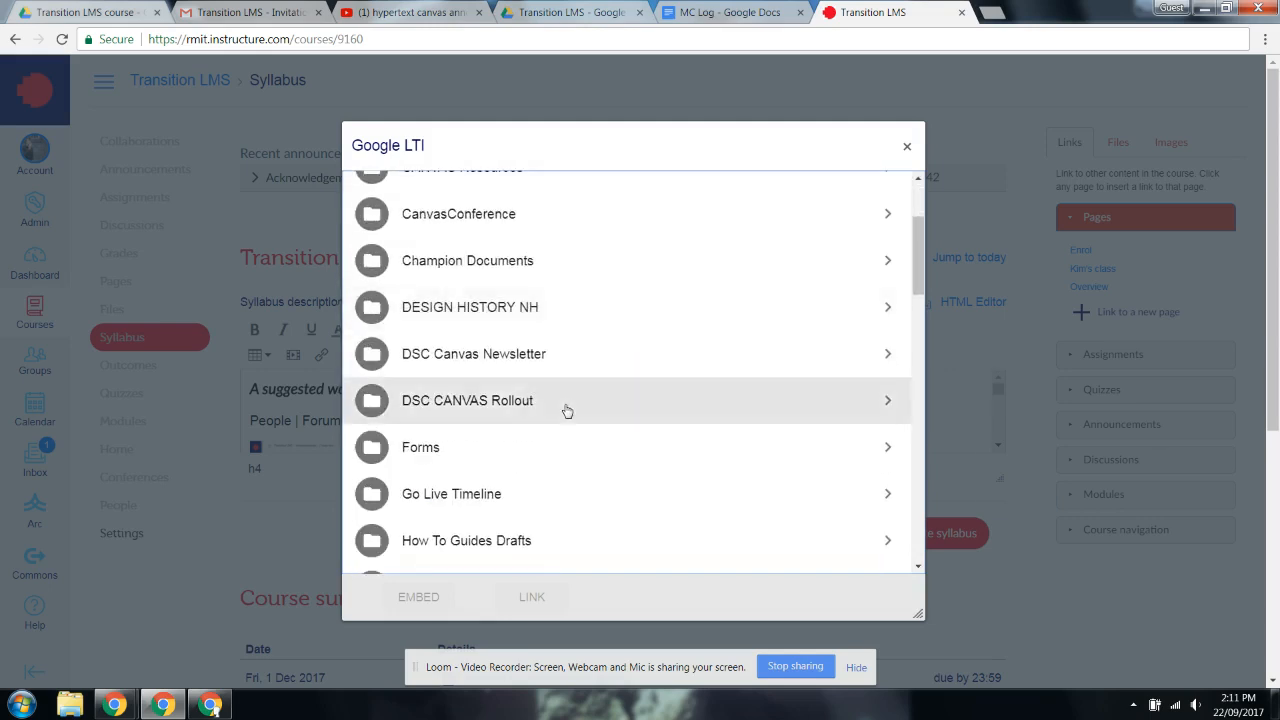
scroll(565, 412, down, 4)
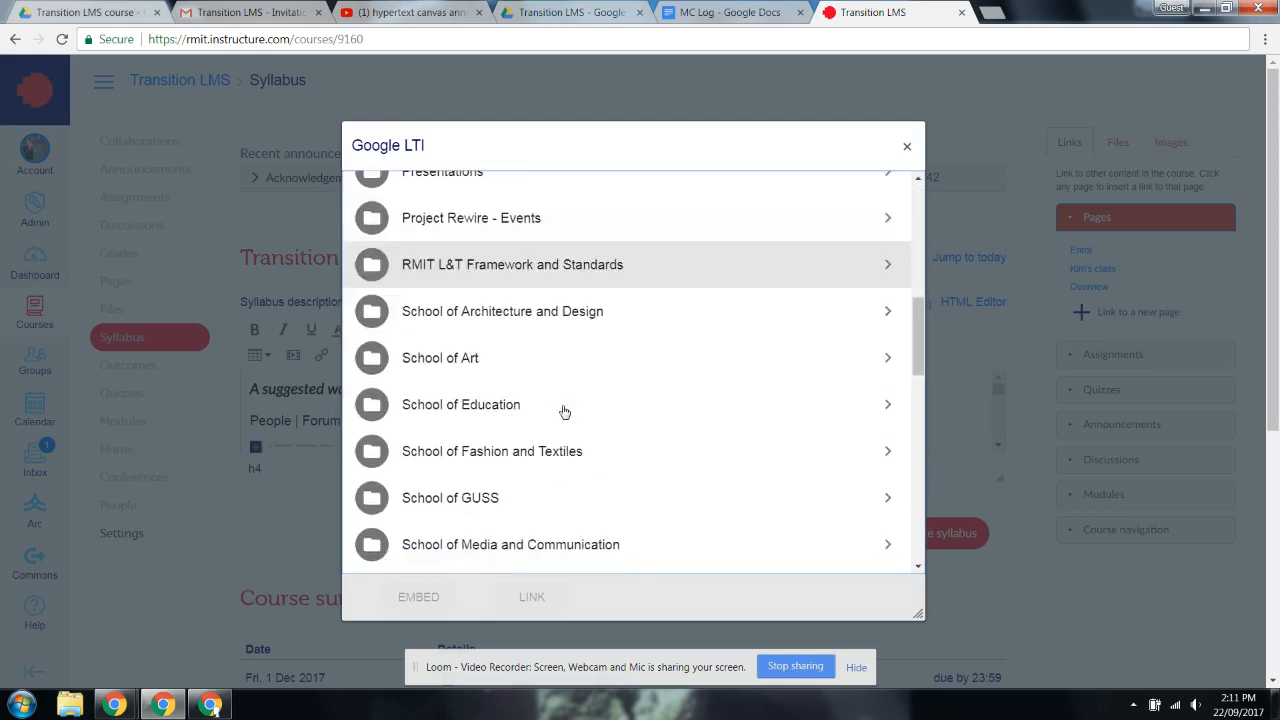
scroll(561, 415, down, 4)
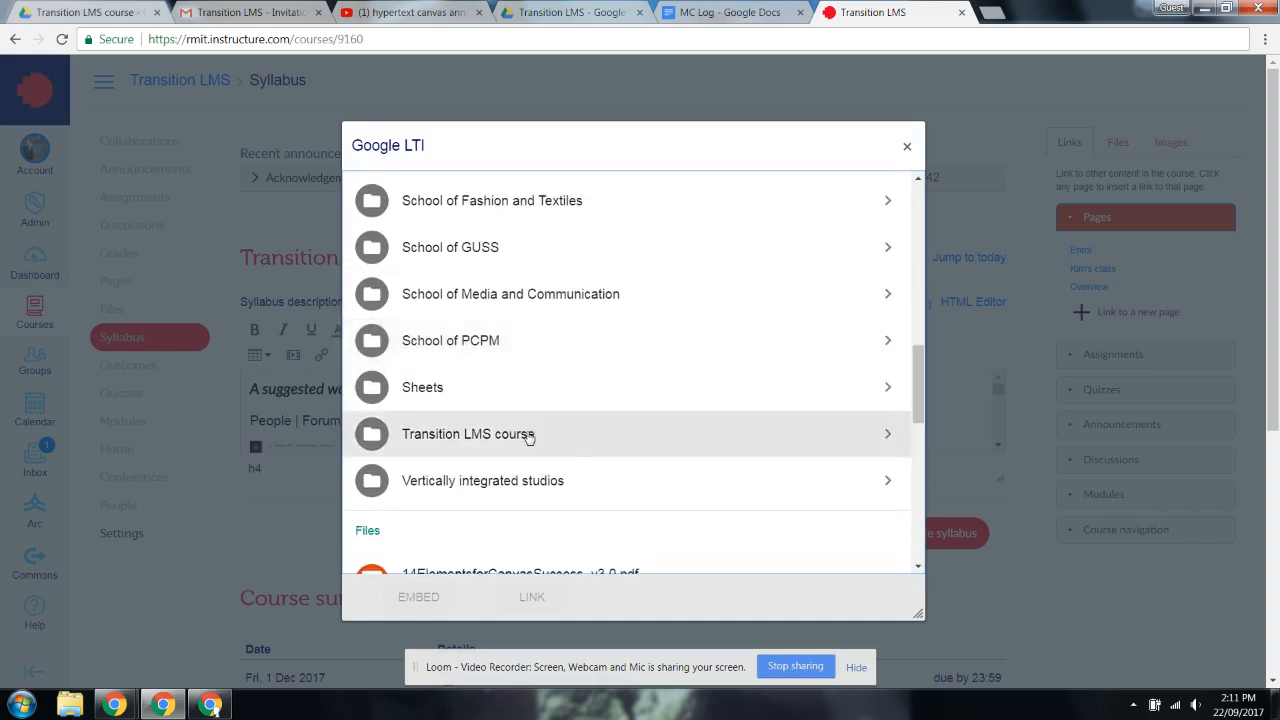
click(528, 436)
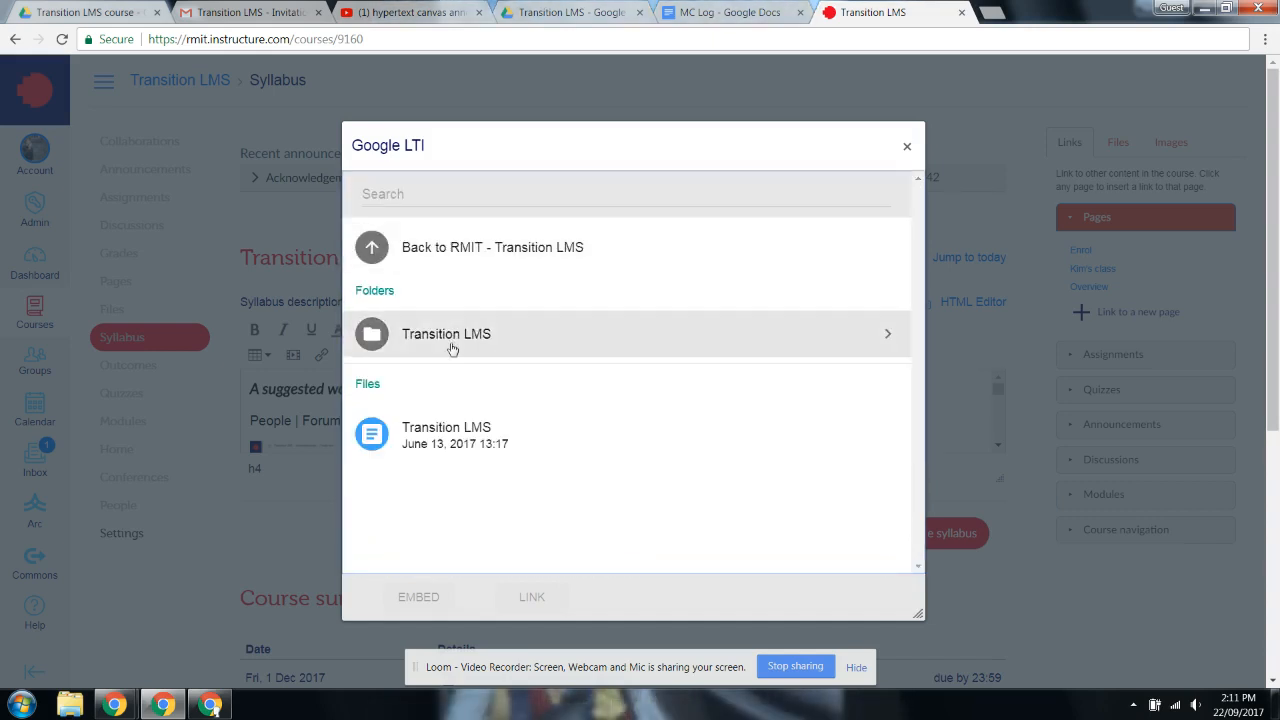
click(450, 344)
click(443, 337)
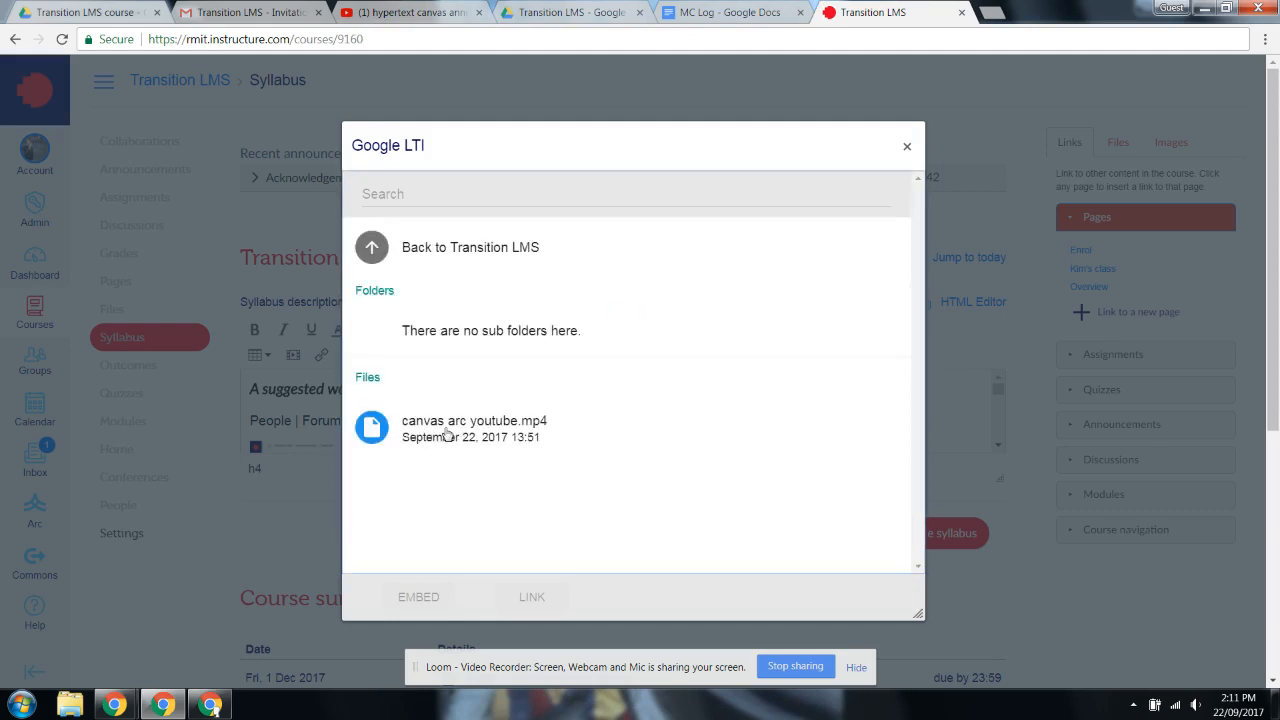
Embed "canvas arc youtube.mp4" in the syllabus description, save the updated syllabus and view the embedded video
click(447, 433)
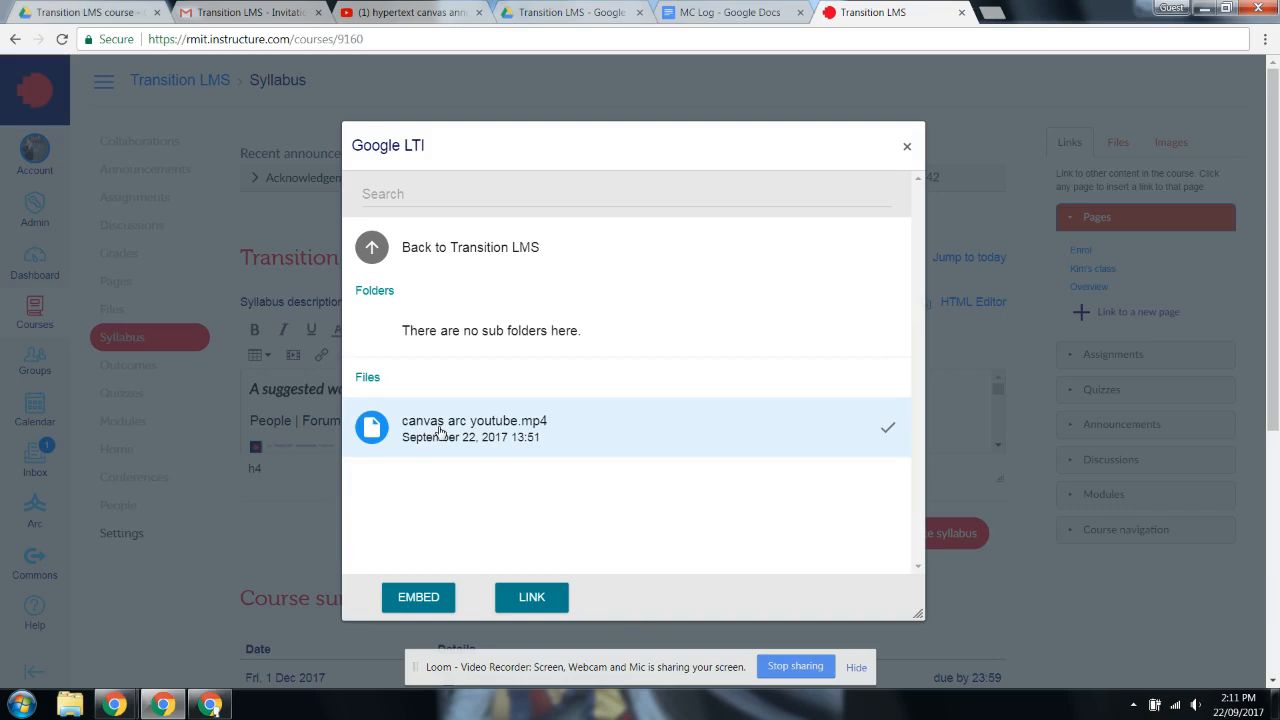
click(410, 597)
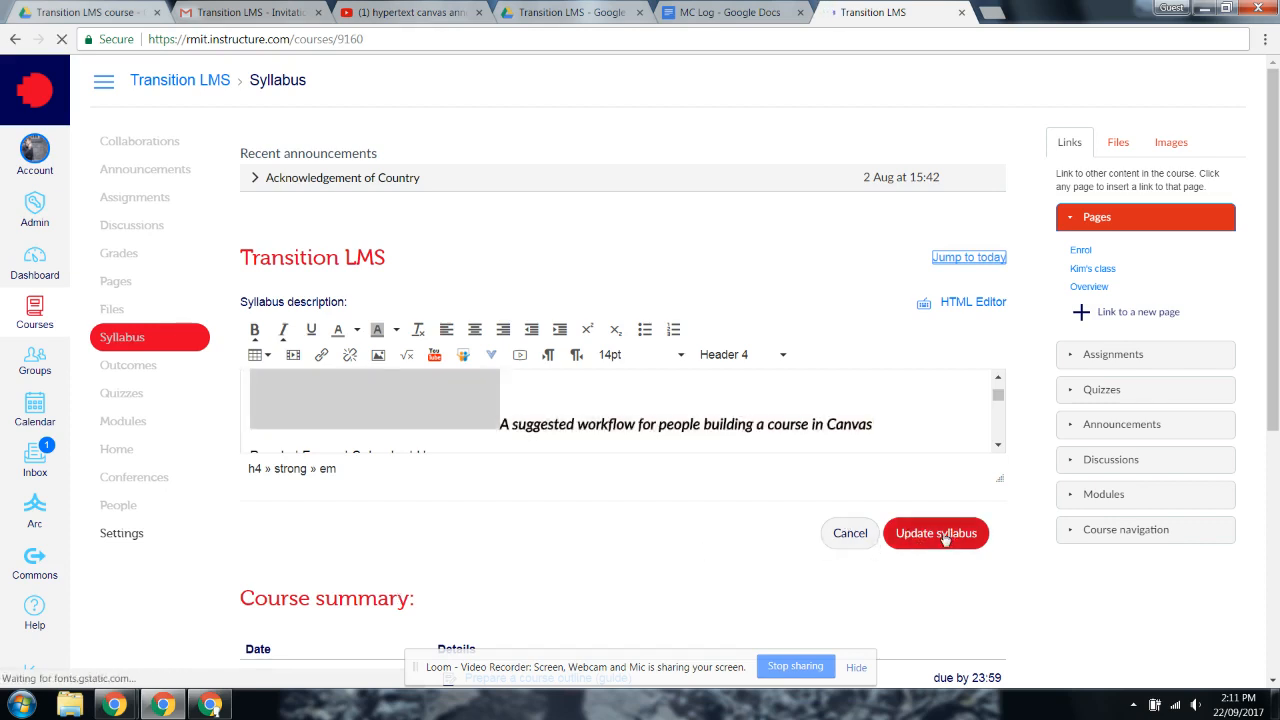
click(940, 534)
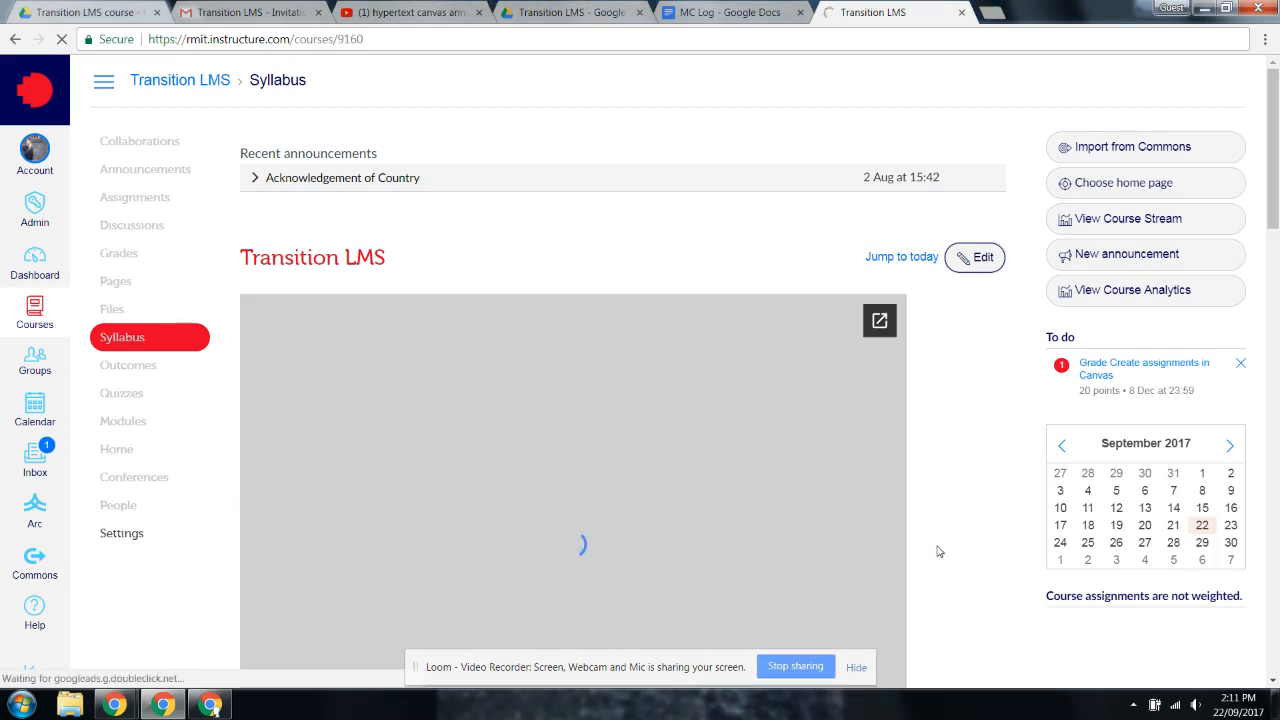
scroll(940, 527, down, 2)
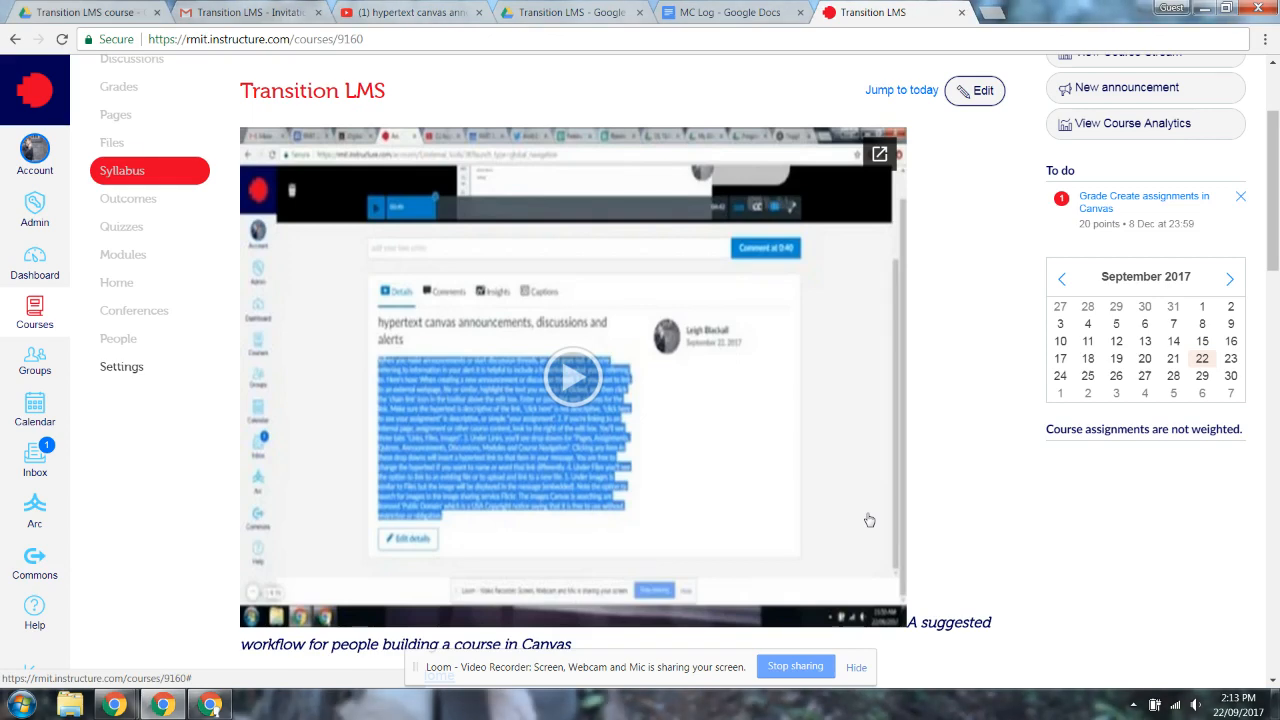
mouse_move(115, 705)
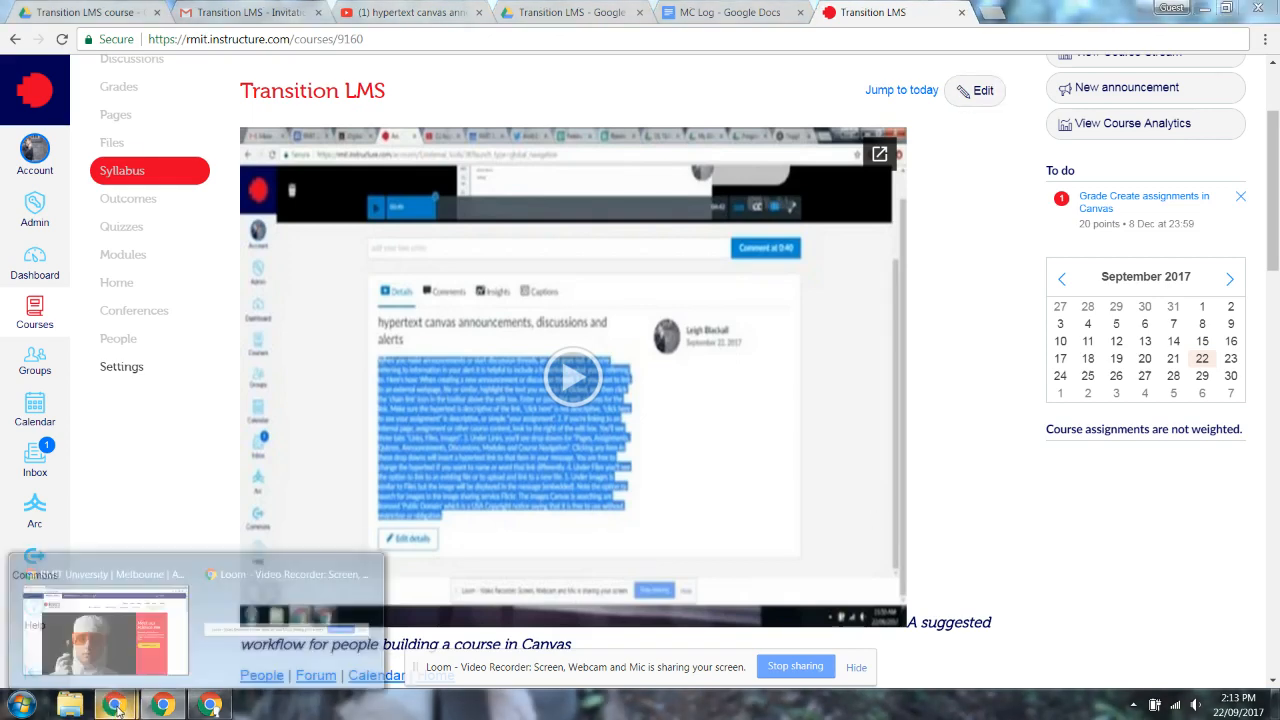
click(105, 625)
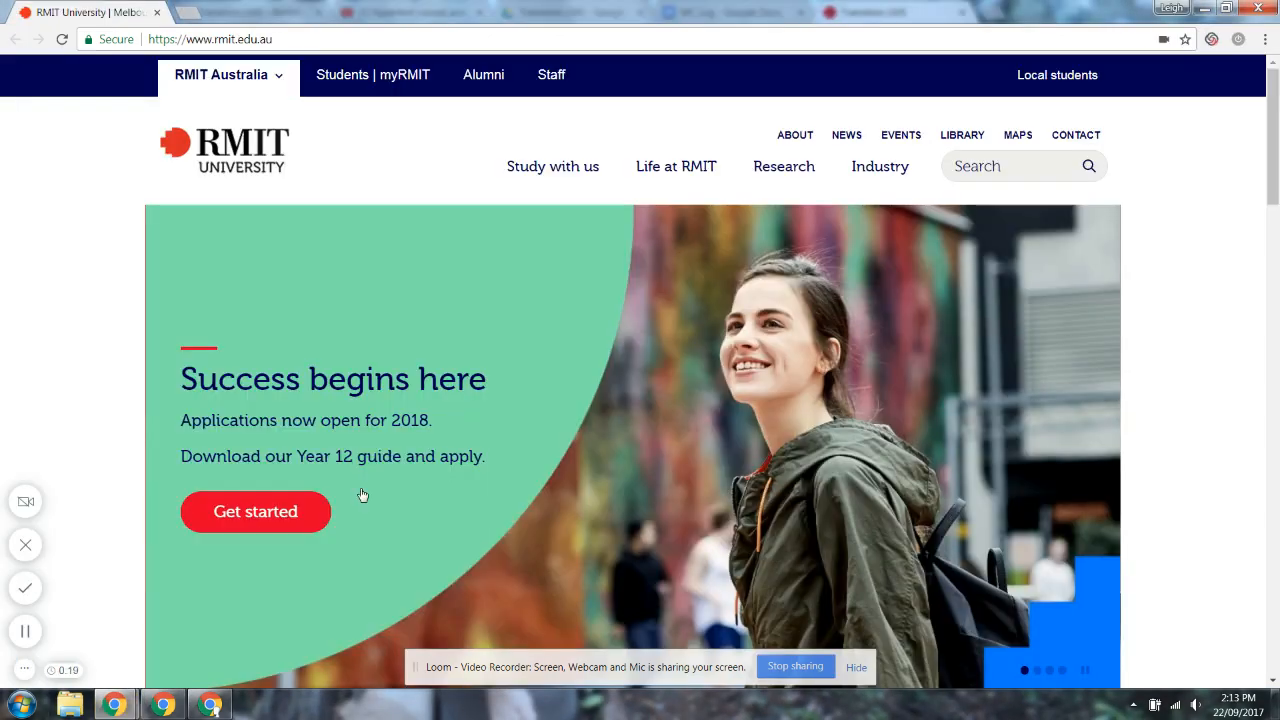